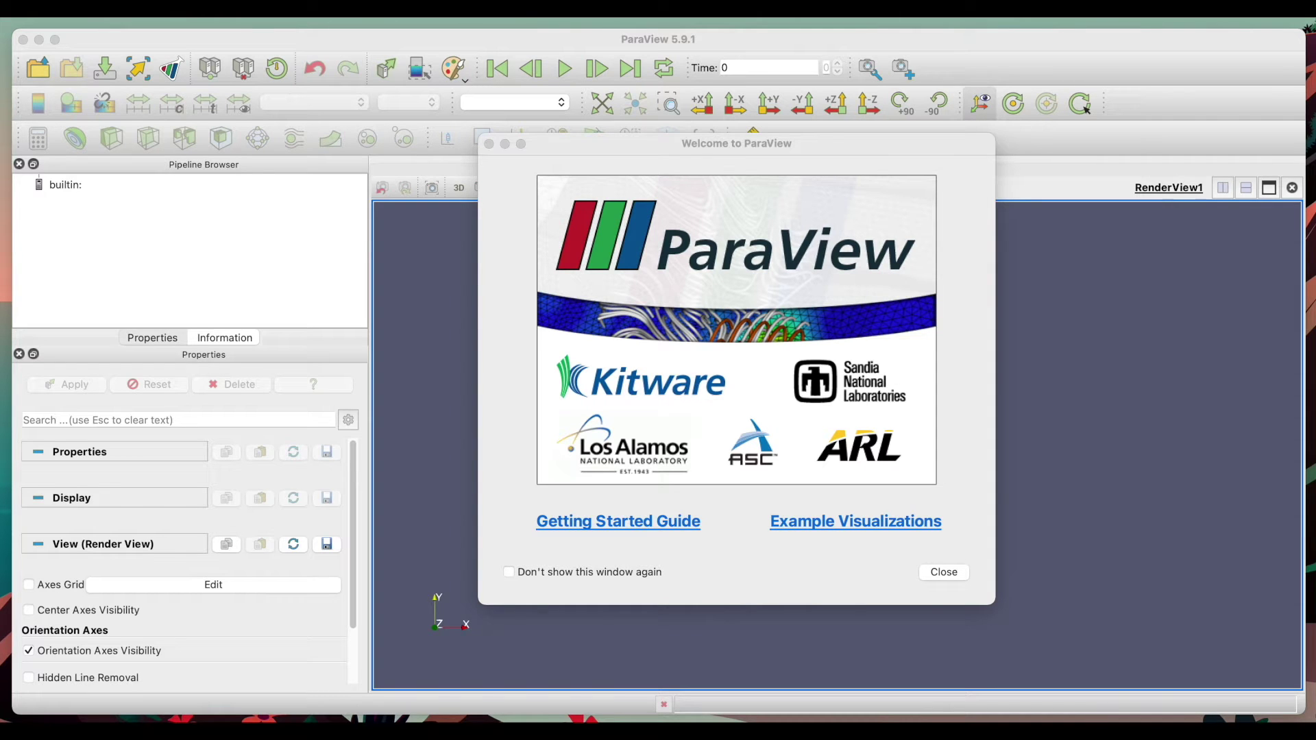
Dismiss the Welcome to ParaView dialog to reach the empty workspace.
{"action": "left_click", "coordinate": [944, 572]}
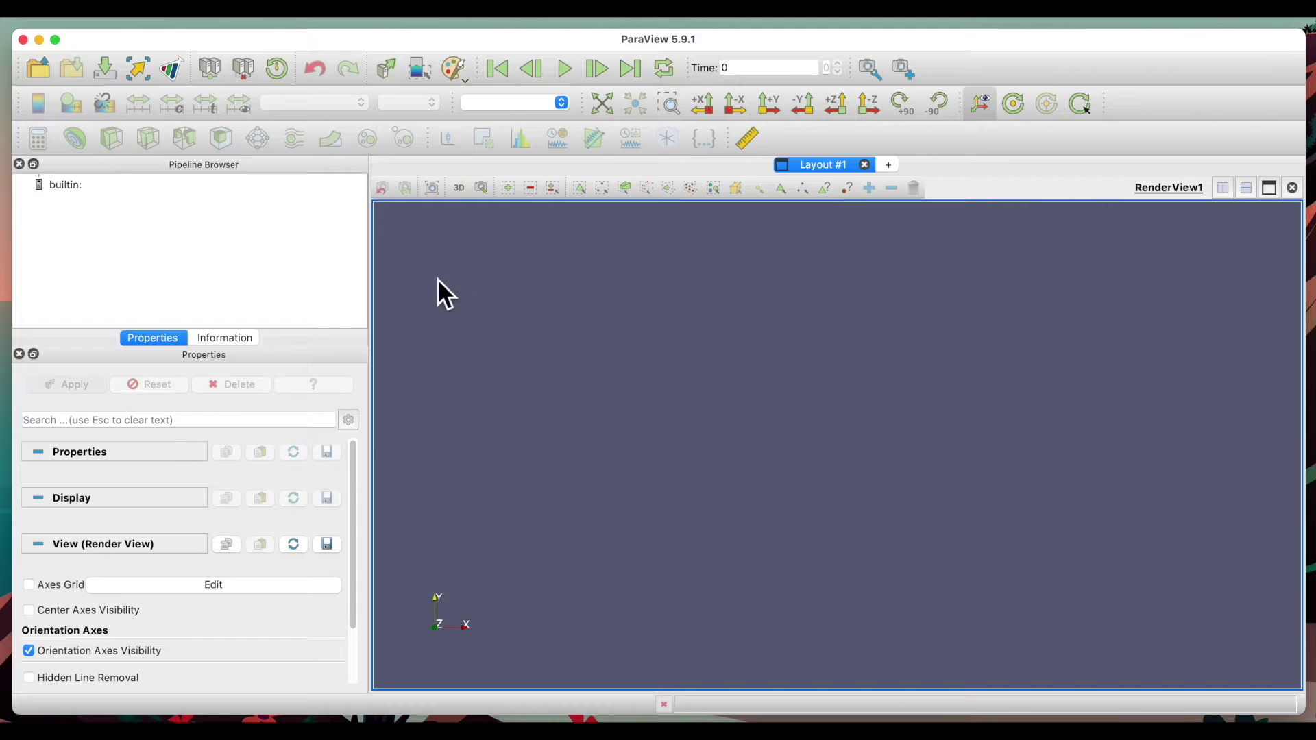
Open the bundled example headsq.vti from Examples and apply it to show its outline box.
{"action": "left_click", "coordinate": [39, 68]}
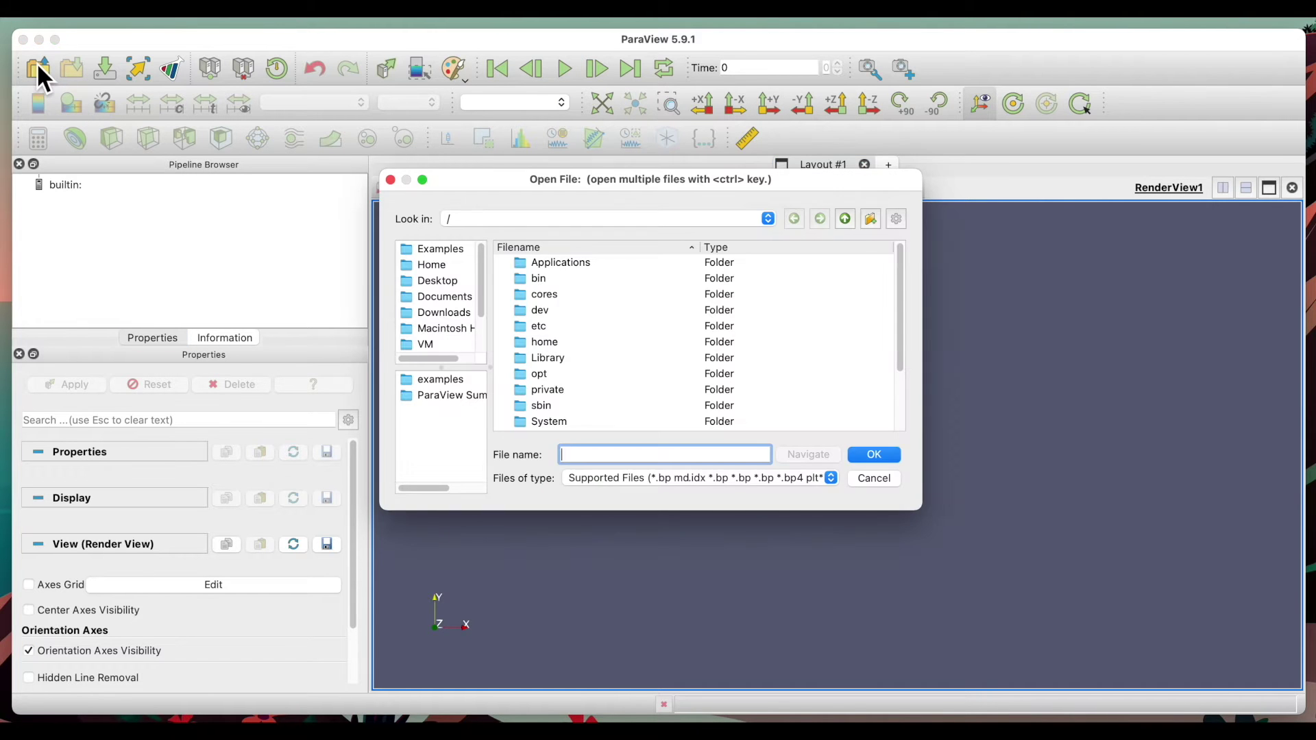
{"action": "left_click", "coordinate": [432, 252]}
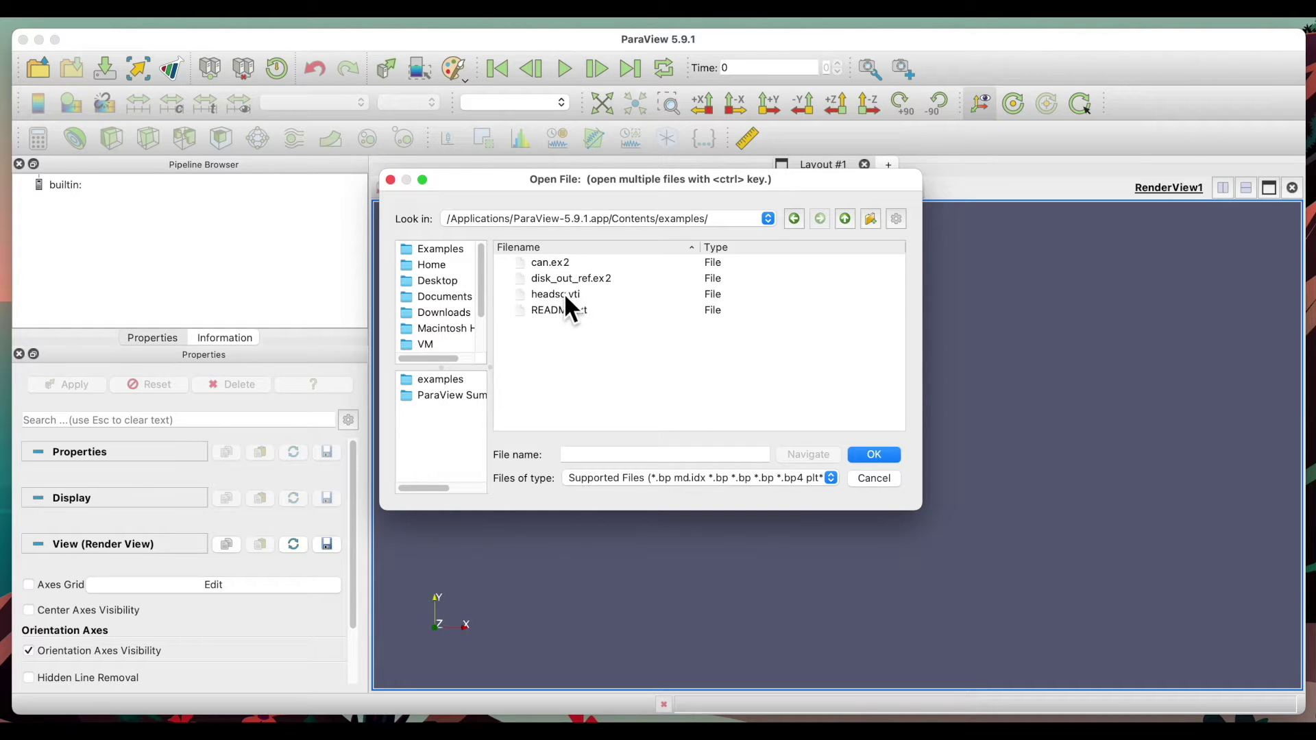
{"action": "left_click", "coordinate": [565, 294]}
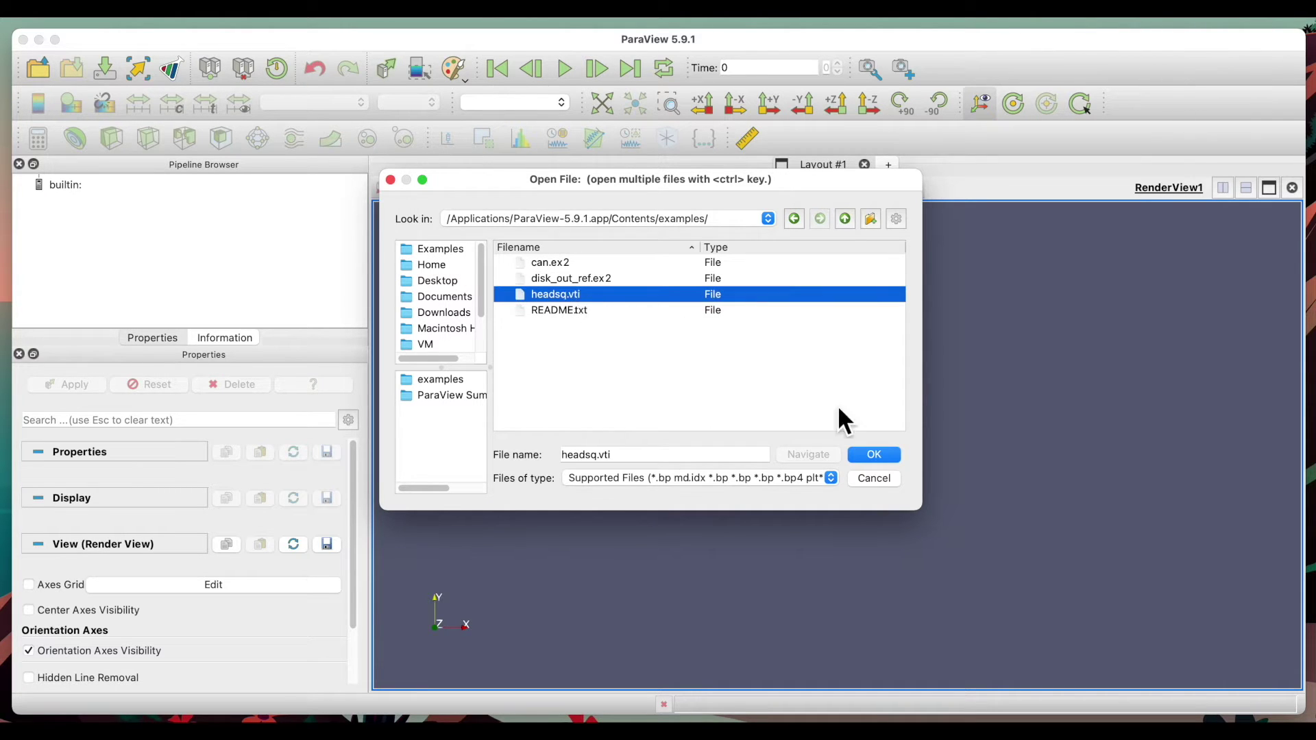
{"action": "left_click", "coordinate": [877, 456]}
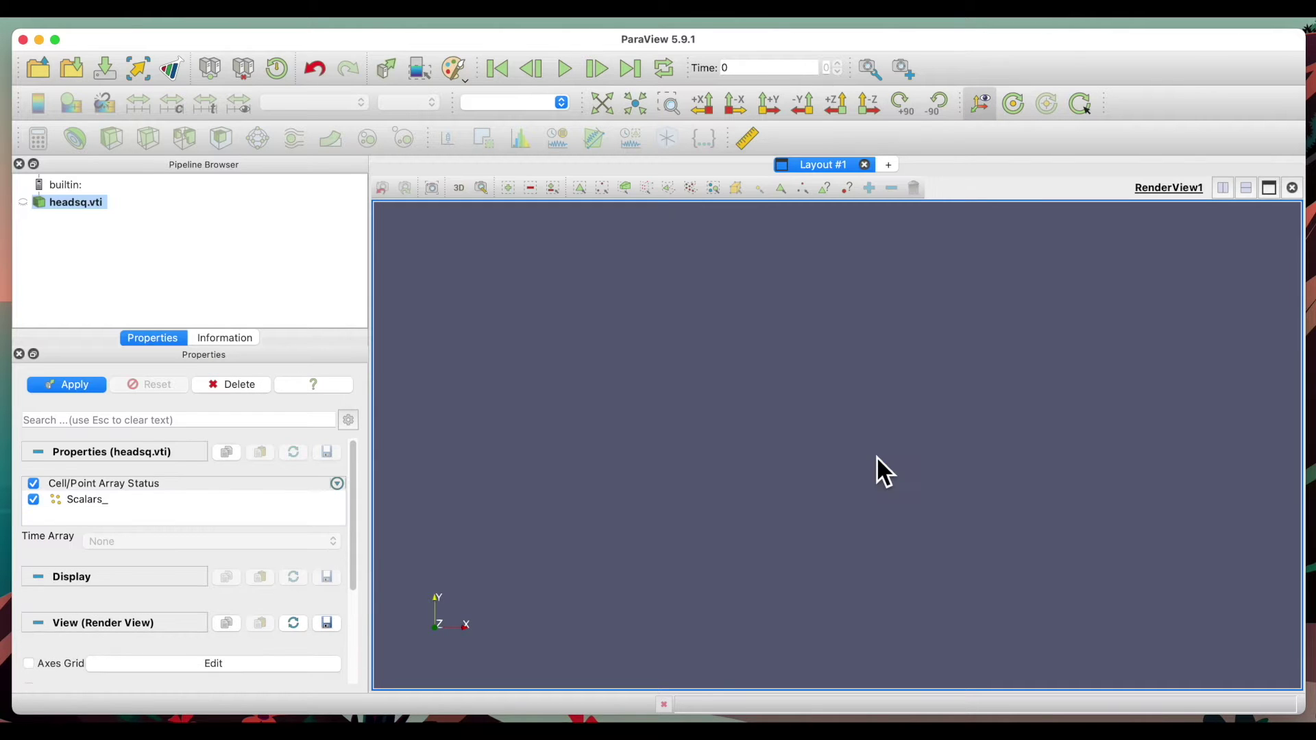
{"action": "left_click", "coordinate": [61, 394]}
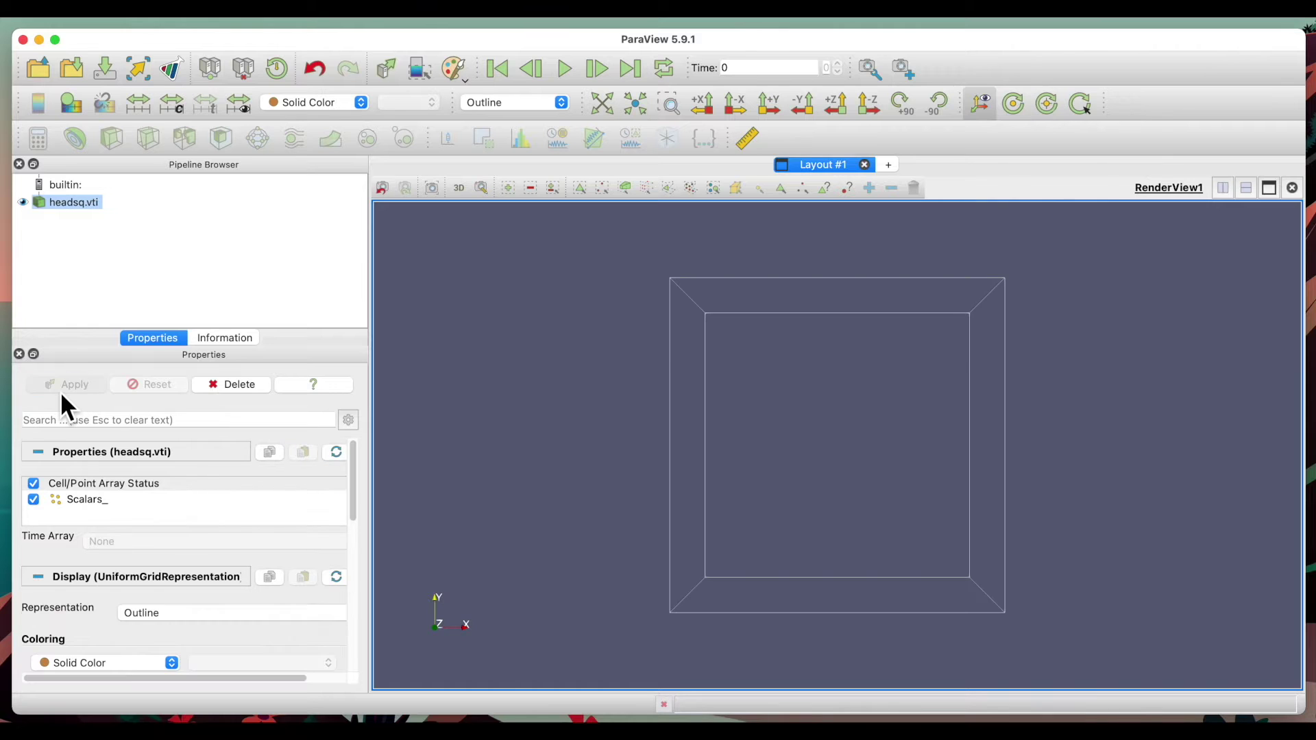
Rotate the headsq.vti outline box to an oblique 3D angle.
{"action": "left_click_drag", "start_coordinate": [780, 457], "coordinate": [861, 436]}
{"action": "left_click_drag", "start_coordinate": [730, 424], "coordinate": [852, 483]}
{"action": "left_click_drag", "start_coordinate": [949, 322], "coordinate": [961, 370]}
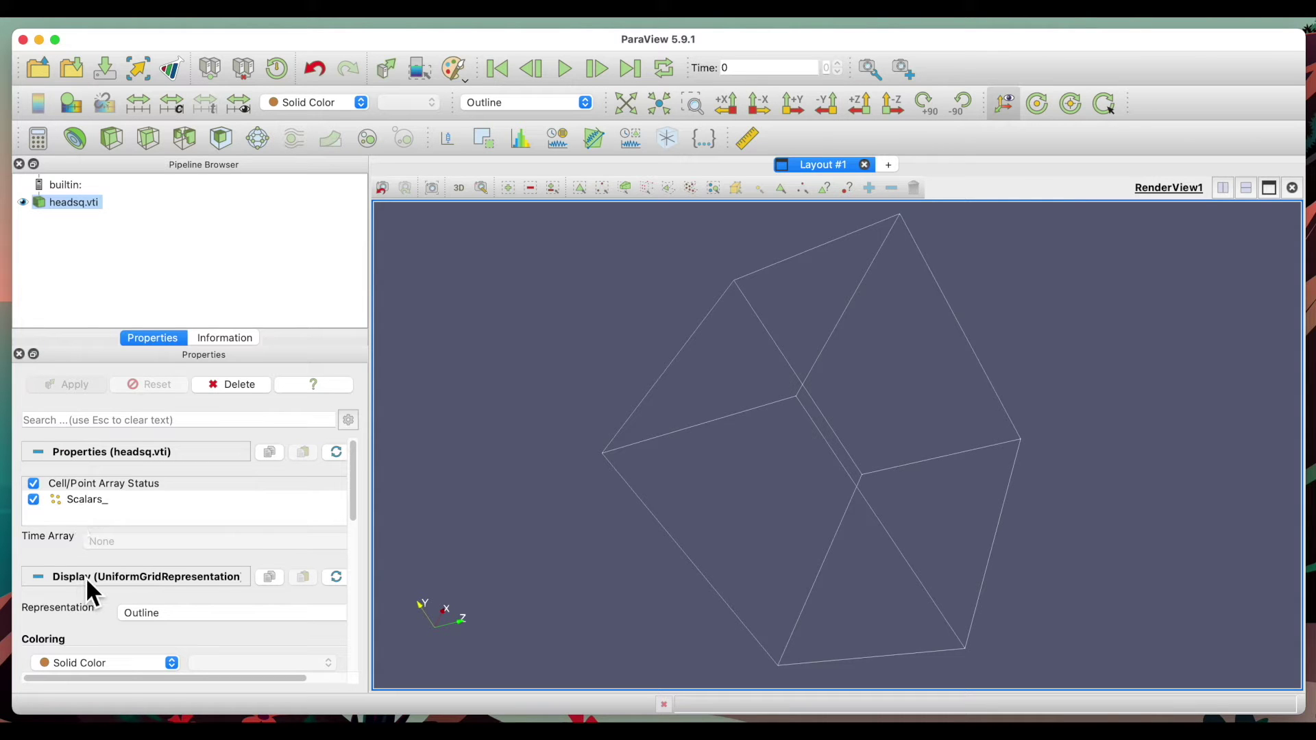
{"action": "scroll", "coordinate": [87, 581], "scroll_direction": "down", "scroll_amount": 5}
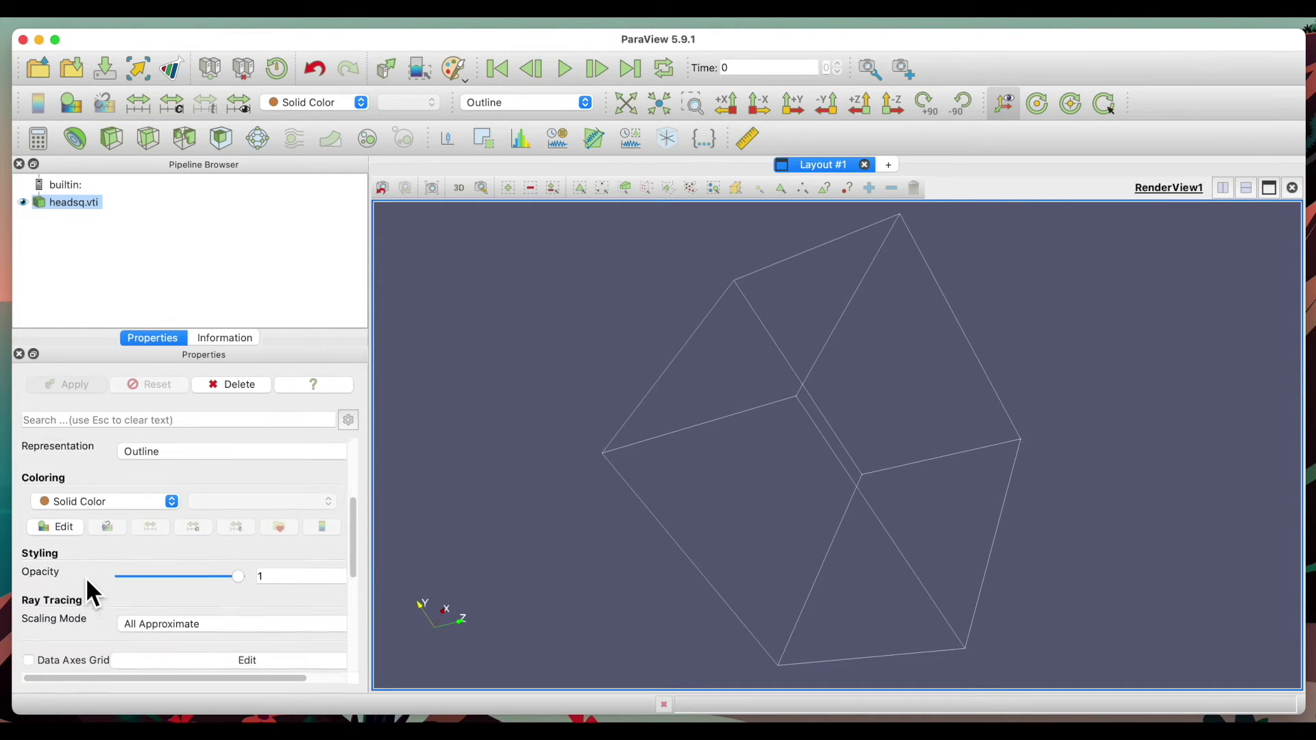
{"action": "scroll", "coordinate": [87, 581], "scroll_direction": "up", "scroll_amount": 3}
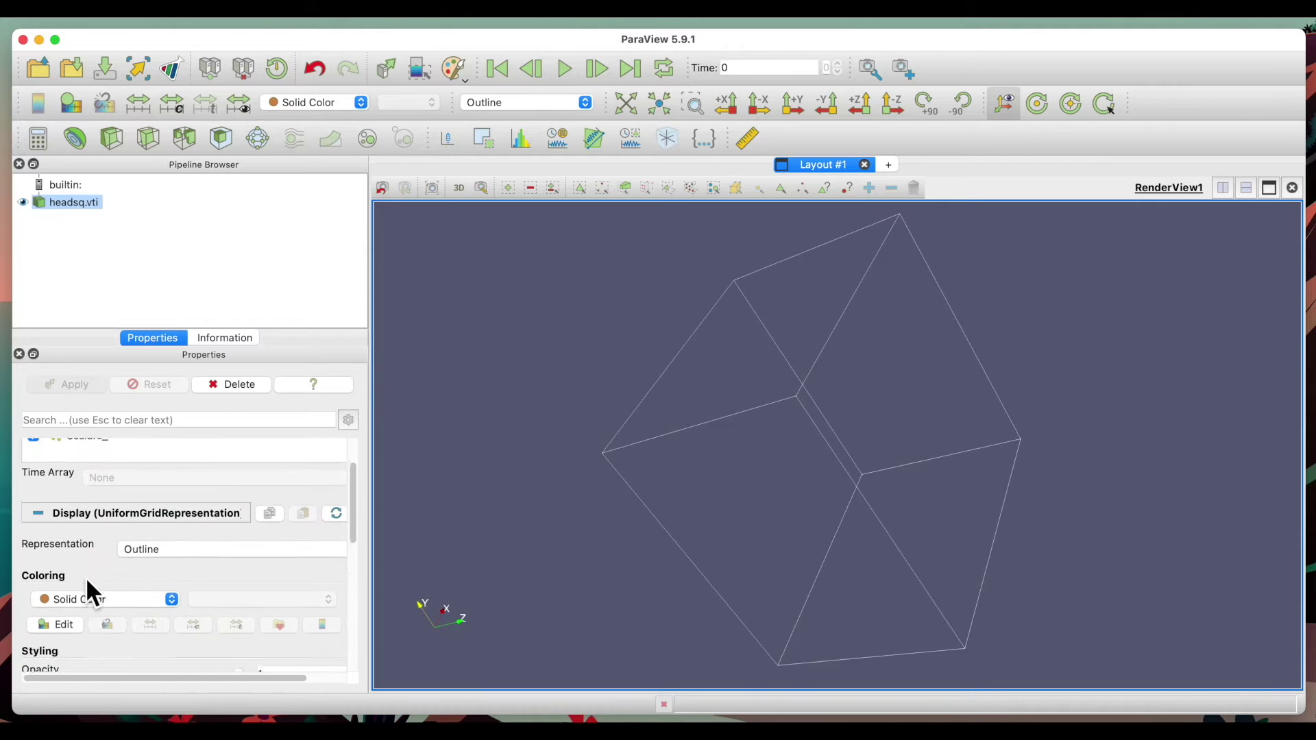
{"action": "scroll", "coordinate": [90, 593], "scroll_direction": "up", "scroll_amount": 1}
Switch the headsq.vti Representation to Volume and confirm the prompt.
{"action": "left_click", "coordinate": [170, 584]}
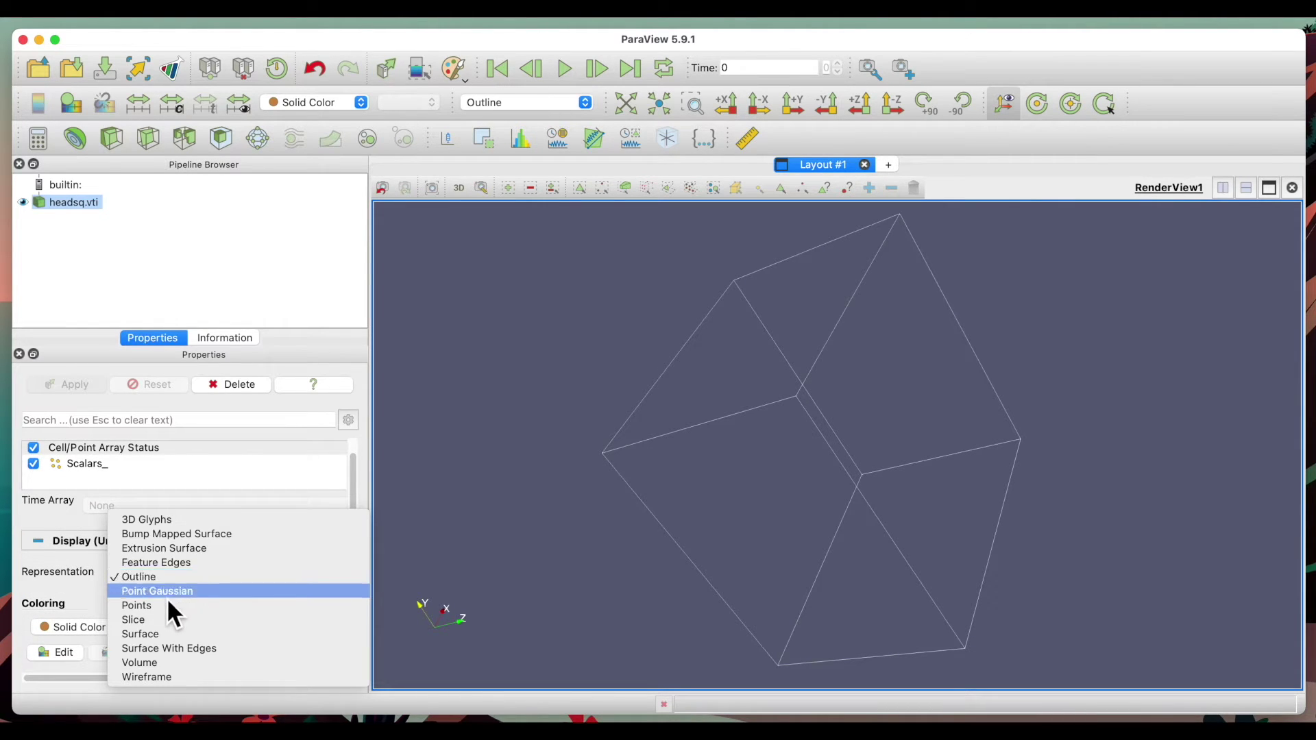
{"action": "left_click", "coordinate": [187, 666]}
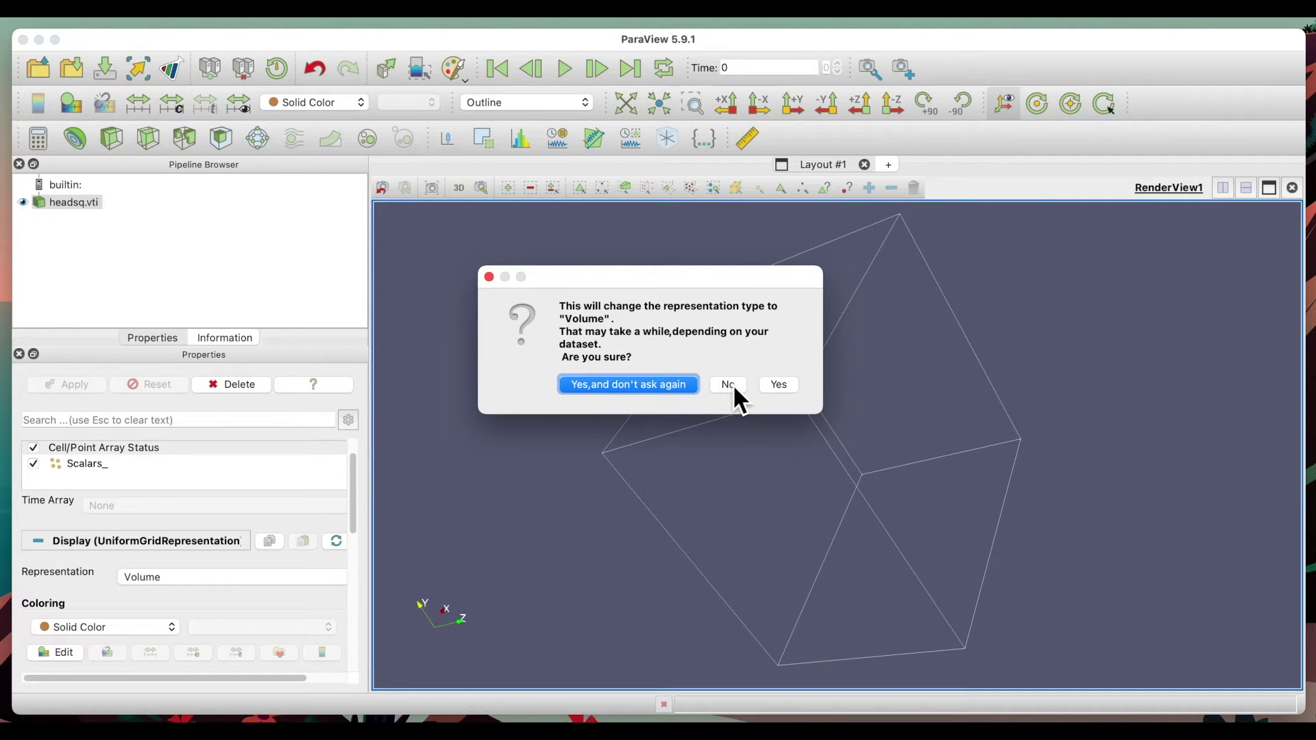
{"action": "left_click", "coordinate": [781, 386]}
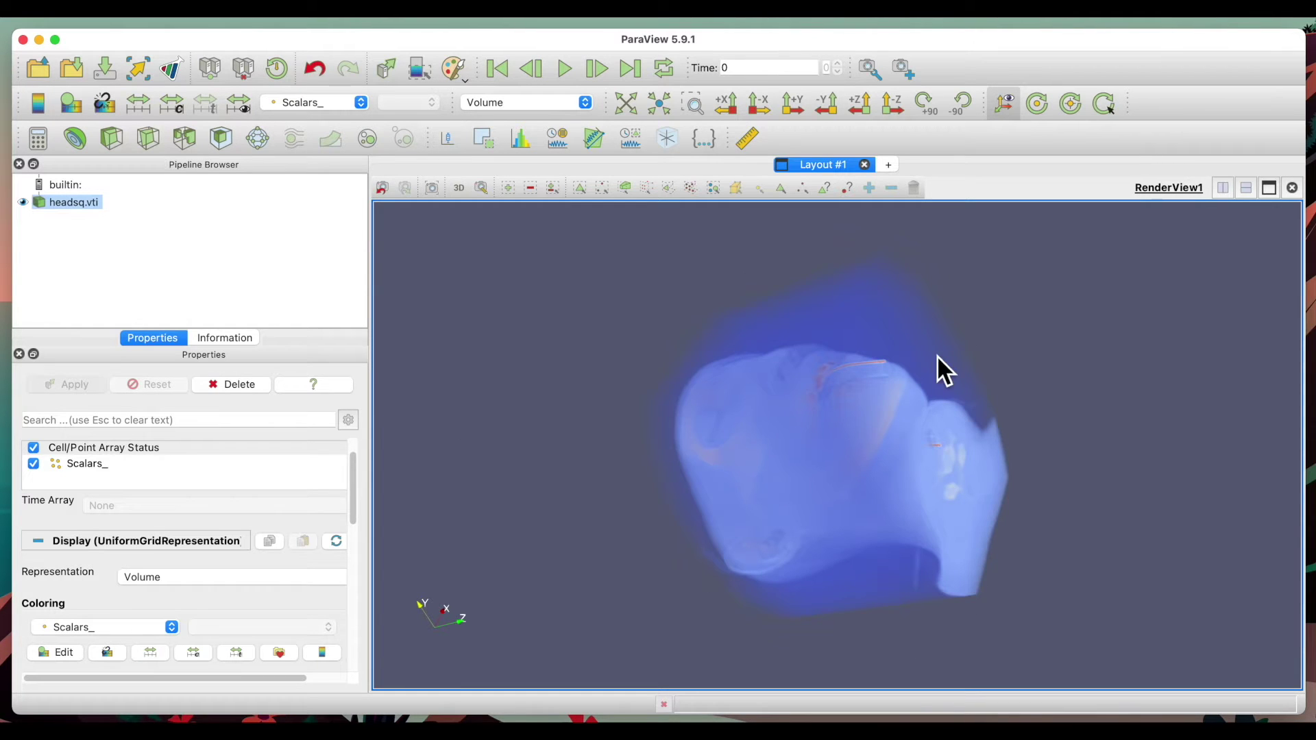
Rotate the volume-rendered head upright so its face points toward the viewer.
{"action": "left_click_drag", "start_coordinate": [938, 356], "coordinate": [859, 410]}
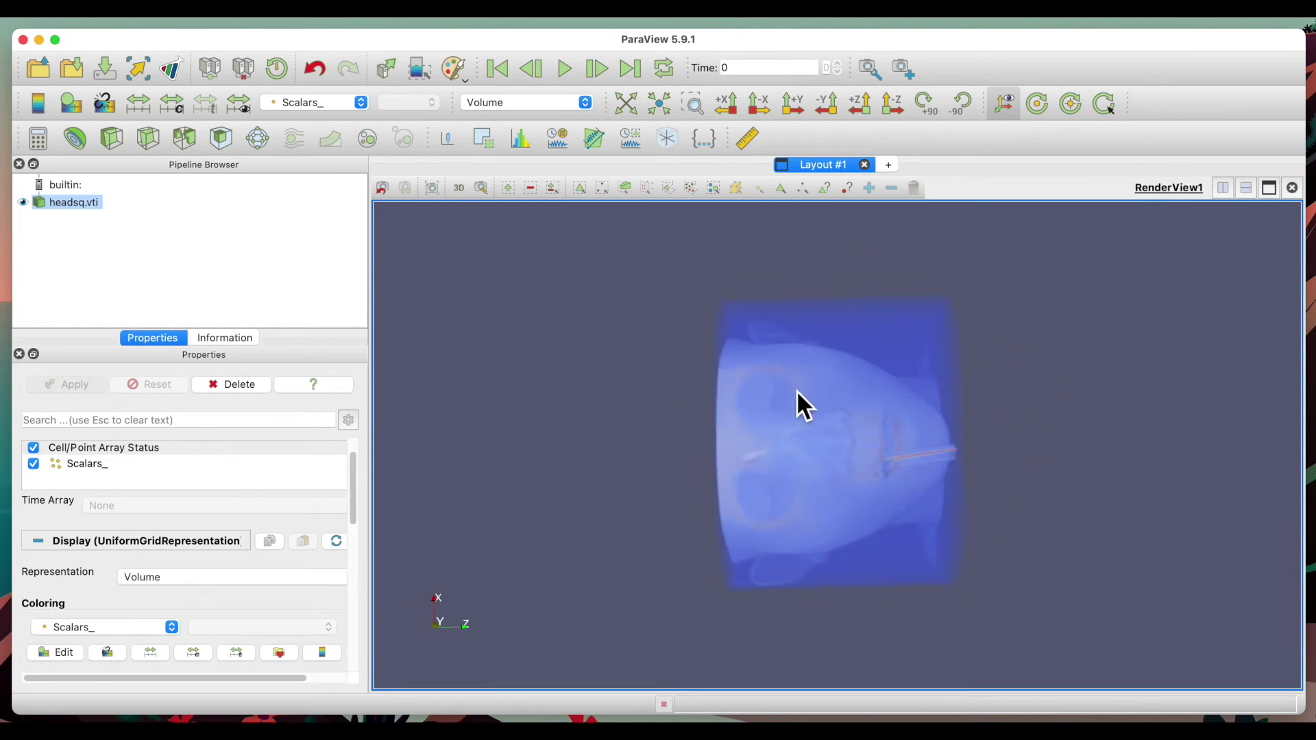
{"action": "left_click_drag", "start_coordinate": [681, 391], "coordinate": [905, 285]}
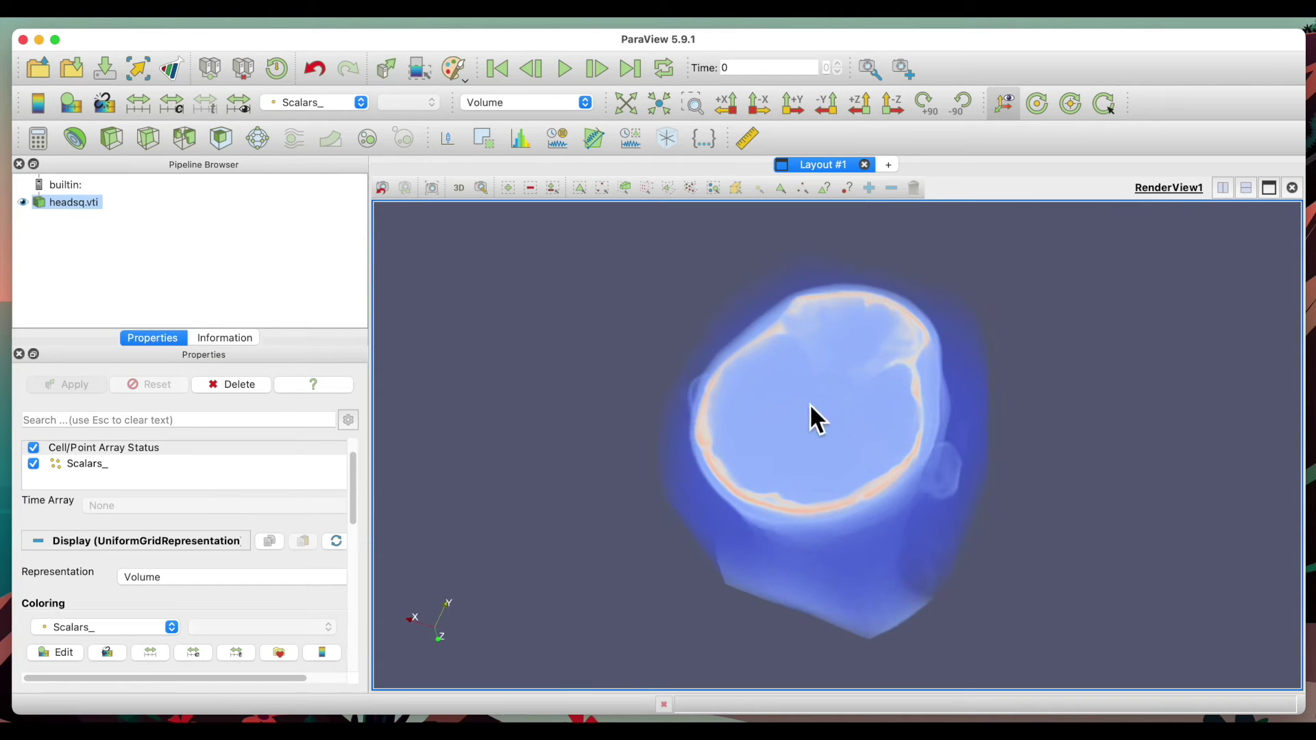
{"action": "left_click_drag", "start_coordinate": [810, 406], "coordinate": [974, 479]}
{"action": "left_click_drag", "start_coordinate": [991, 369], "coordinate": [863, 331]}
{"action": "left_click_drag", "start_coordinate": [765, 329], "coordinate": [802, 325]}
{"action": "scroll", "coordinate": [100, 602], "scroll_direction": "down", "scroll_amount": 3}
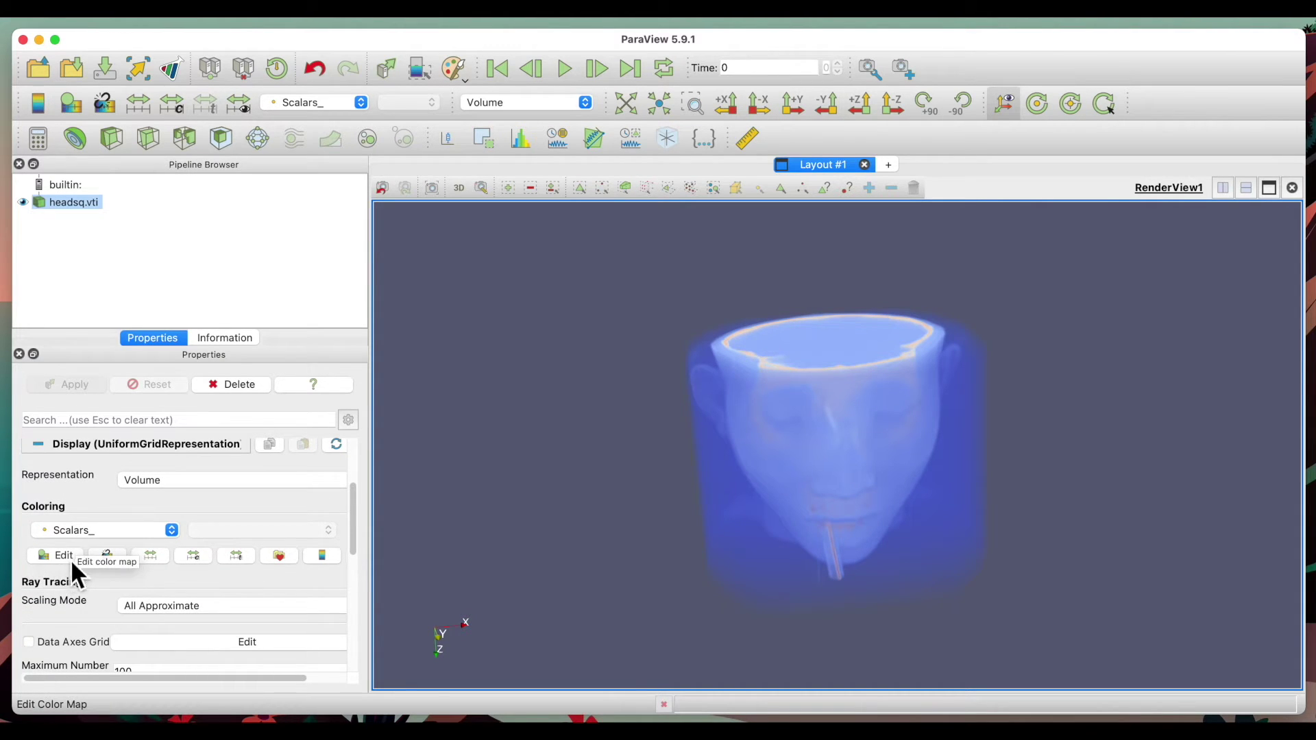
Open the Scalars_ colour map editor and add a low opacity point to fade the soft tissue.
{"action": "left_click", "coordinate": [71, 559]}
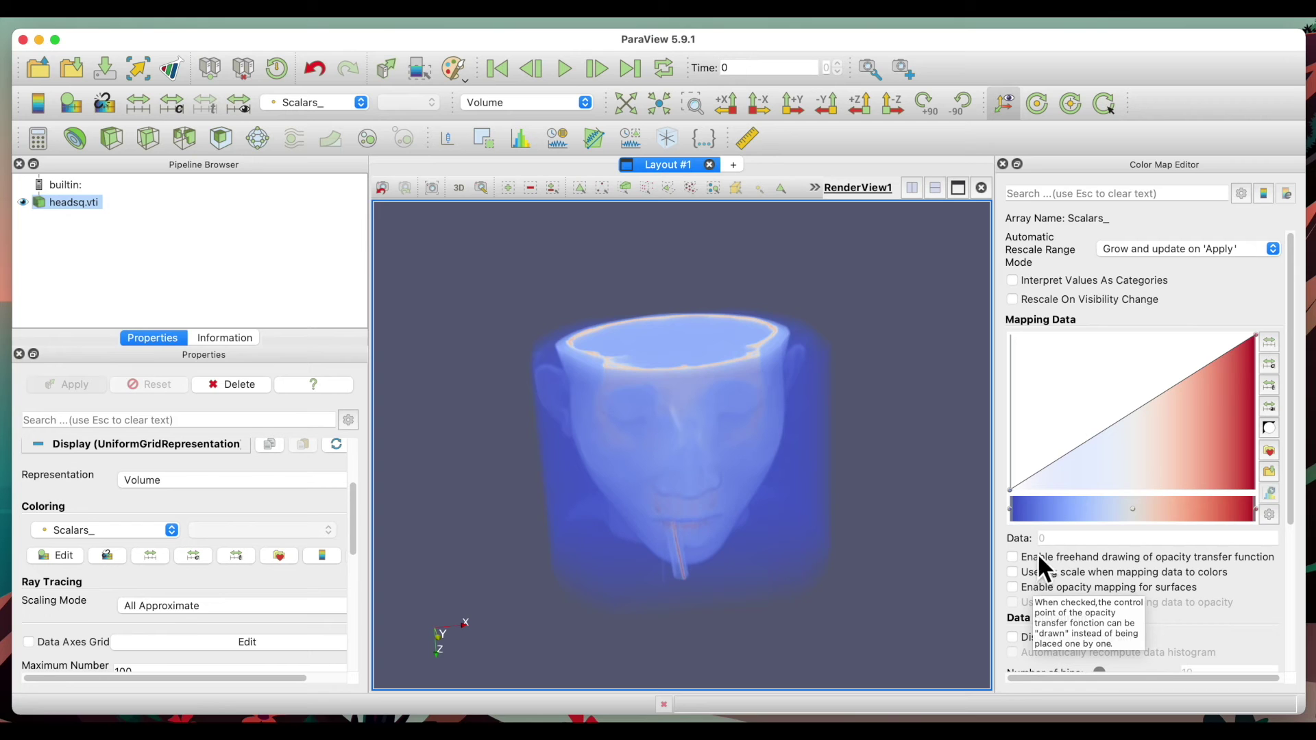
{"action": "scroll", "coordinate": [1171, 634], "scroll_direction": "down", "scroll_amount": 5}
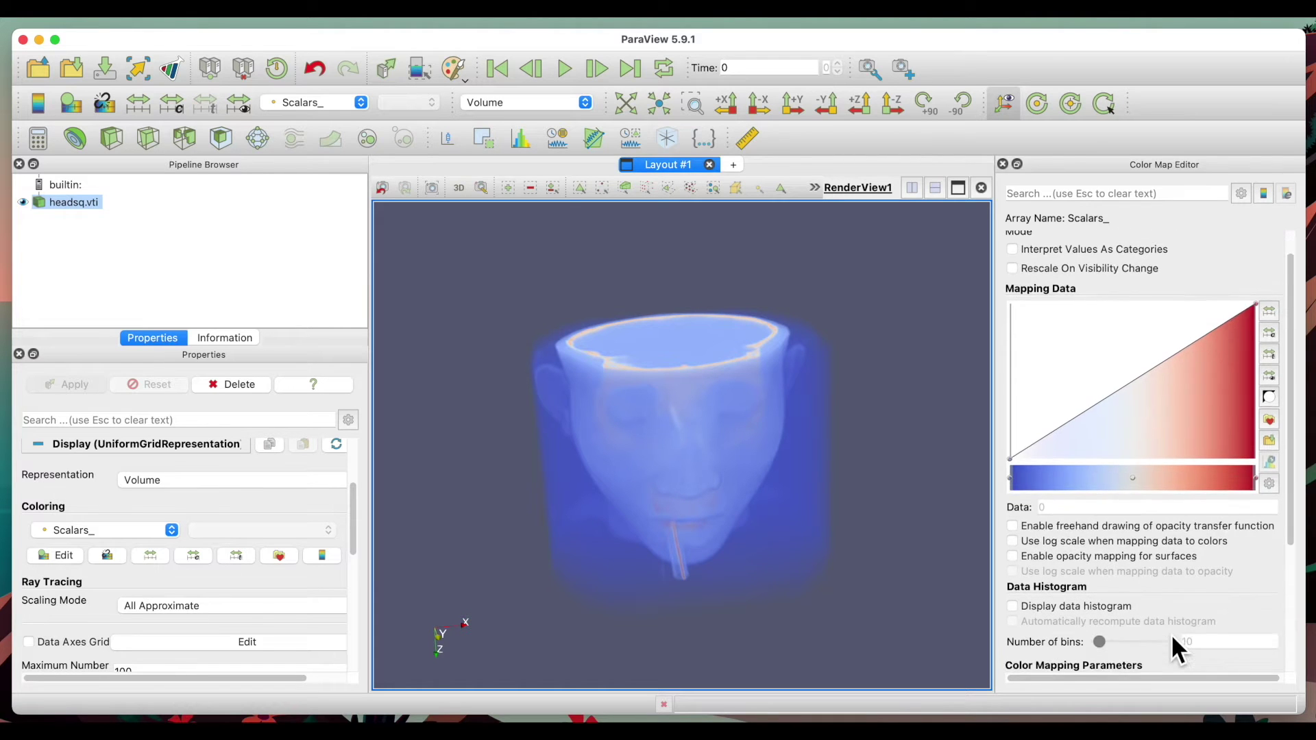
{"action": "scroll", "coordinate": [1172, 641], "scroll_direction": "up", "scroll_amount": 3}
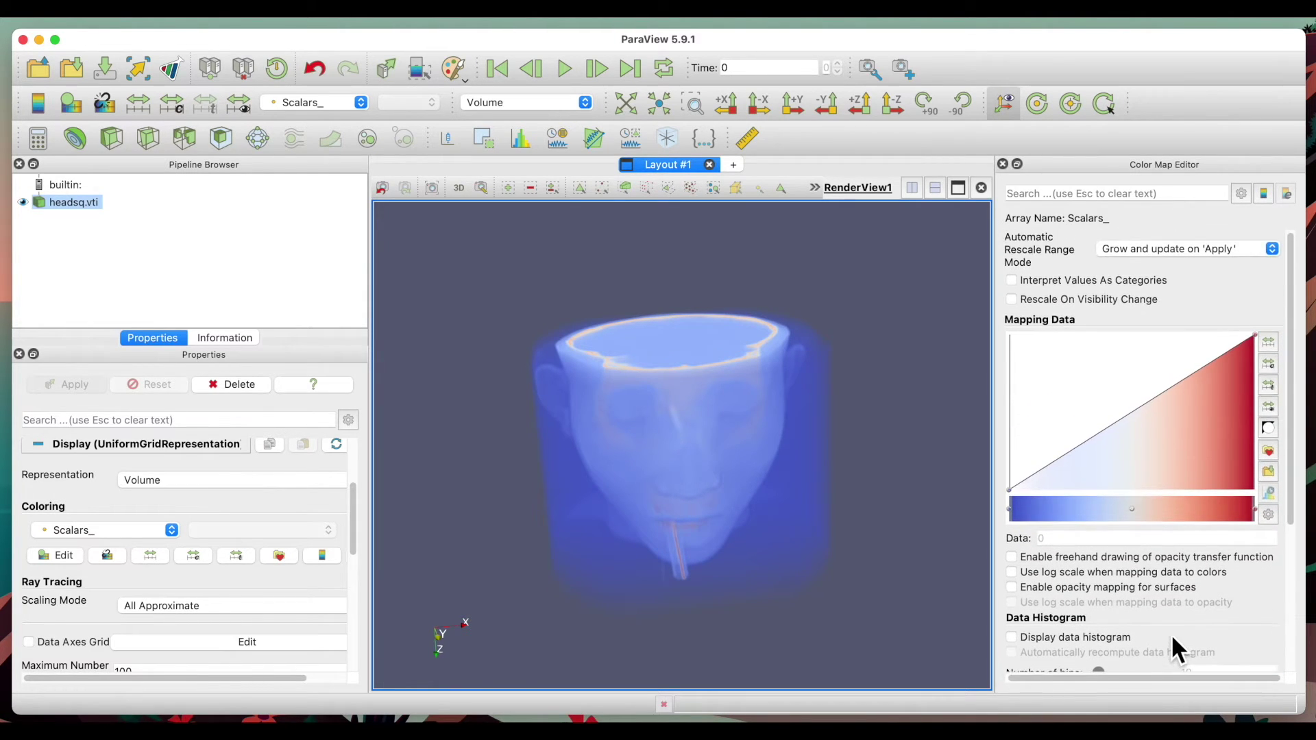
{"action": "scroll", "coordinate": [1172, 641], "scroll_direction": "down", "scroll_amount": 4}
{"action": "scroll", "coordinate": [1171, 634], "scroll_direction": "up", "scroll_amount": 5}
{"action": "left_click", "coordinate": [1030, 475]}
{"action": "left_click_drag", "start_coordinate": [1081, 484], "coordinate": [1058, 484]}
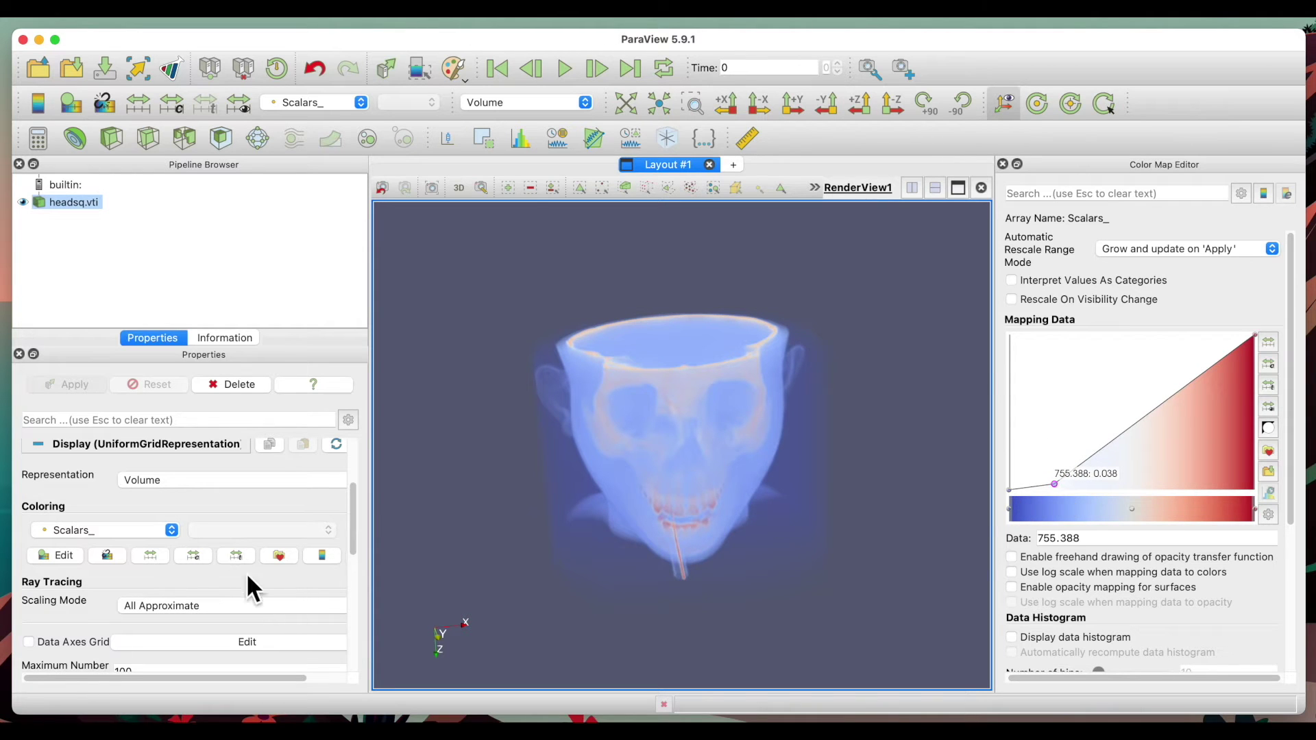
Show the Scalars_ legend, nudge the opacity point to 0.085, and view the skull three-quarter.
{"action": "left_click", "coordinate": [334, 559]}
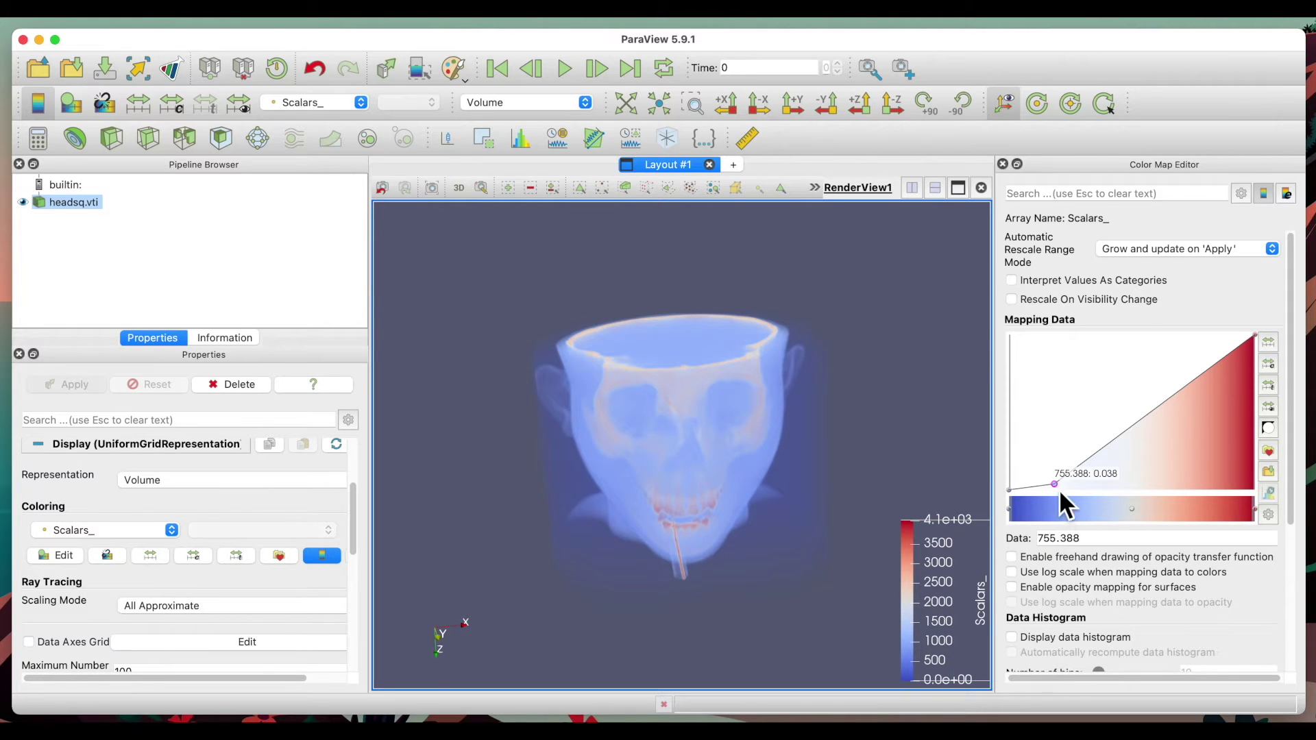
{"action": "mouse_move", "coordinate": [1059, 490]}
{"action": "left_mouse_down"}
{"action": "mouse_move", "coordinate": [1050, 348]}
{"action": "mouse_move", "coordinate": [1059, 484]}
{"action": "left_mouse_up"}
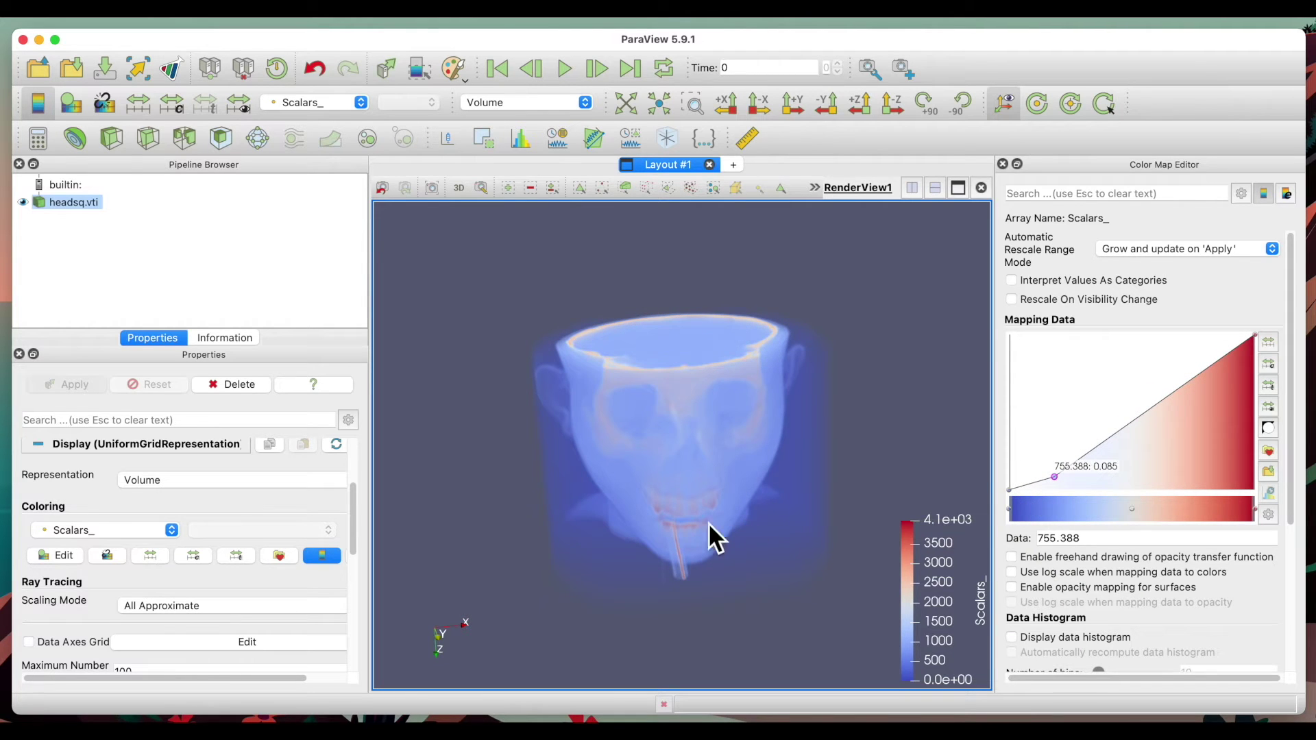
{"action": "left_click_drag", "start_coordinate": [644, 448], "coordinate": [677, 442]}
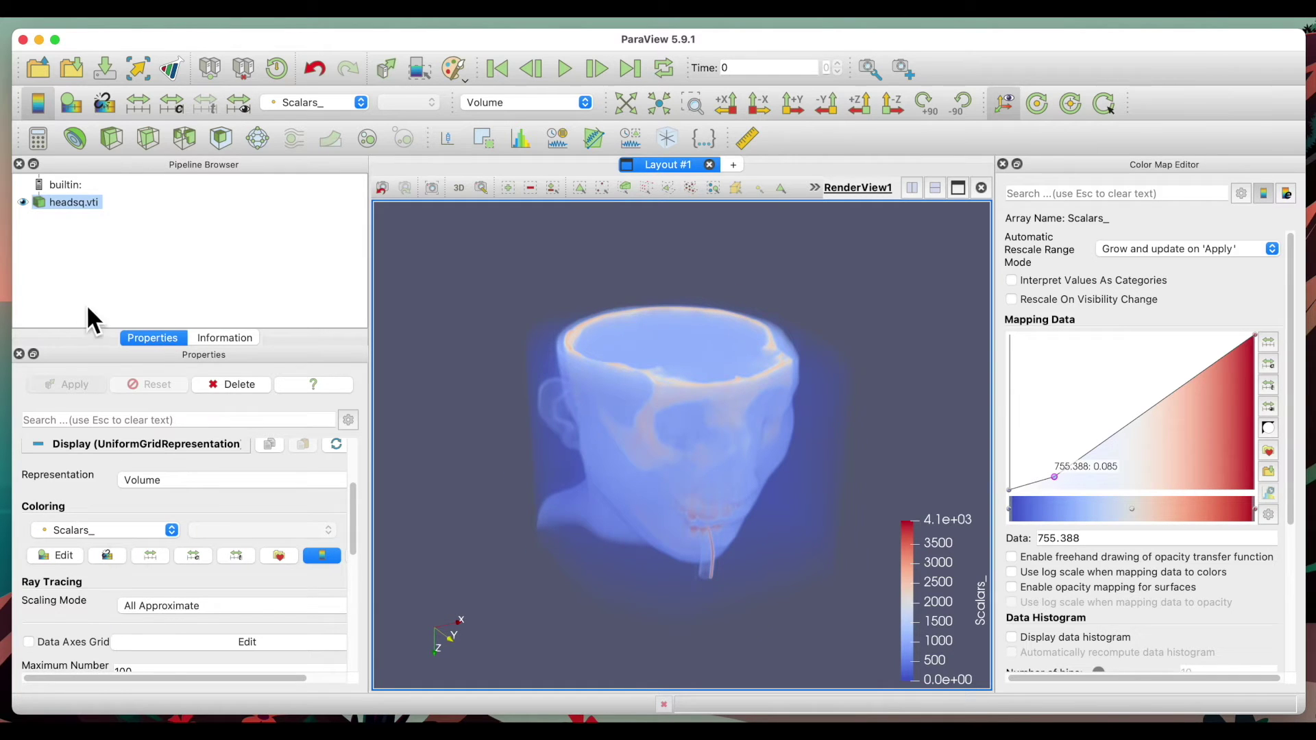
Add a Contour filter, hide the headsq.vti volume, and display the Contour1 skull isosurface.
{"action": "left_click", "coordinate": [80, 142]}
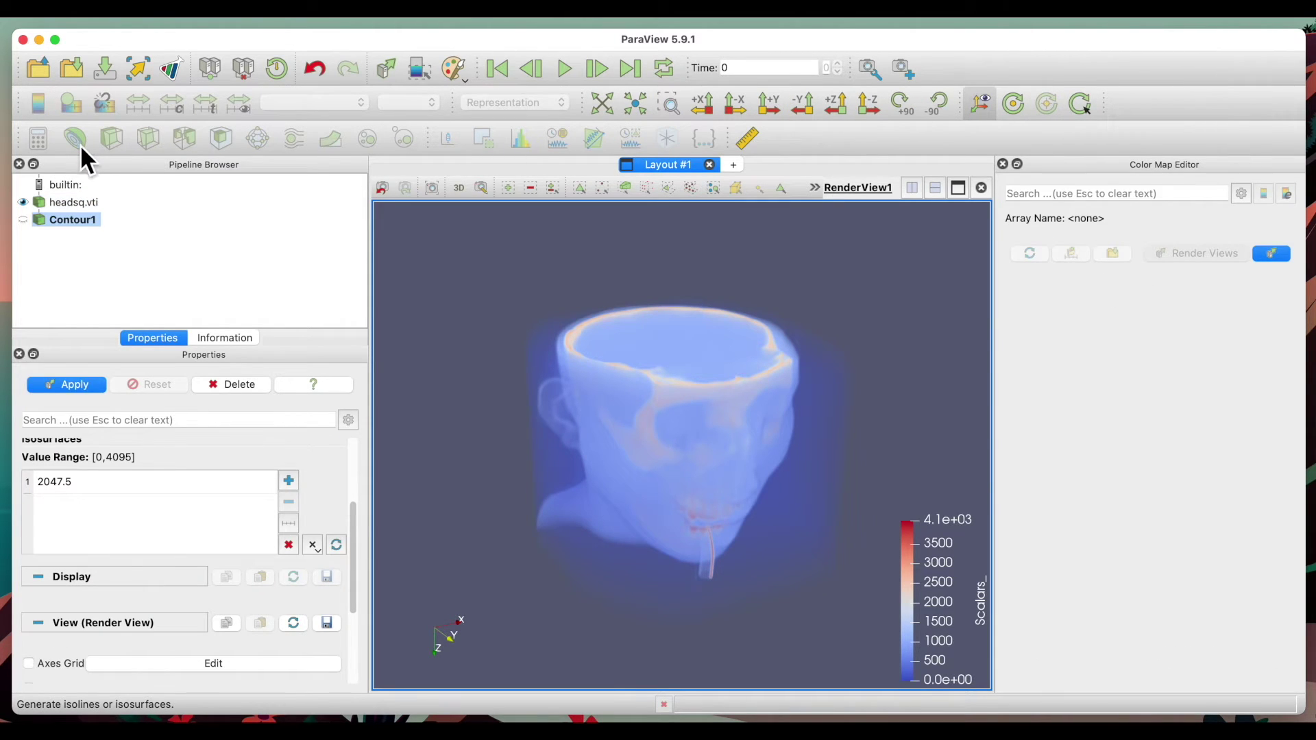
{"action": "left_click", "coordinate": [23, 203]}
{"action": "left_click", "coordinate": [24, 220]}
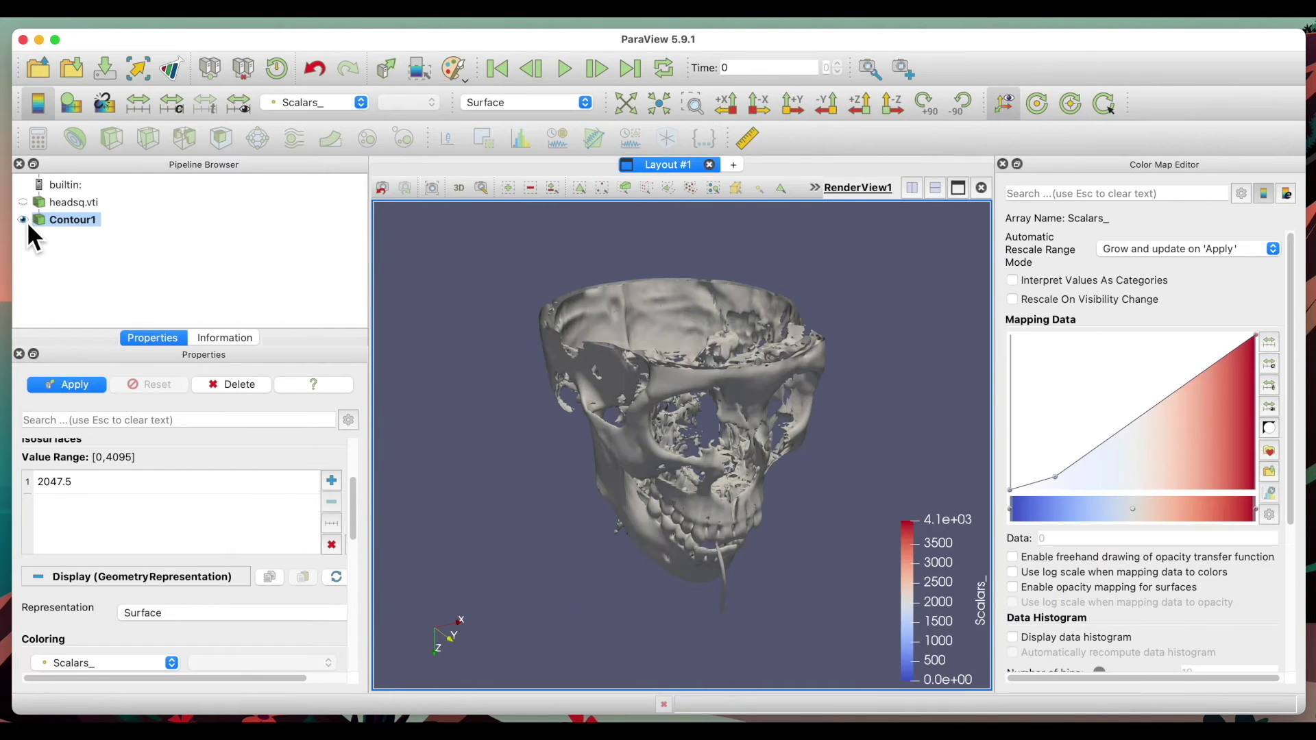
{"action": "left_click_drag", "start_coordinate": [639, 432], "coordinate": [692, 264]}
Apply Contour1, then change its isovalue to 800 and reapply to see the skin surface.
{"action": "left_click", "coordinate": [80, 392]}
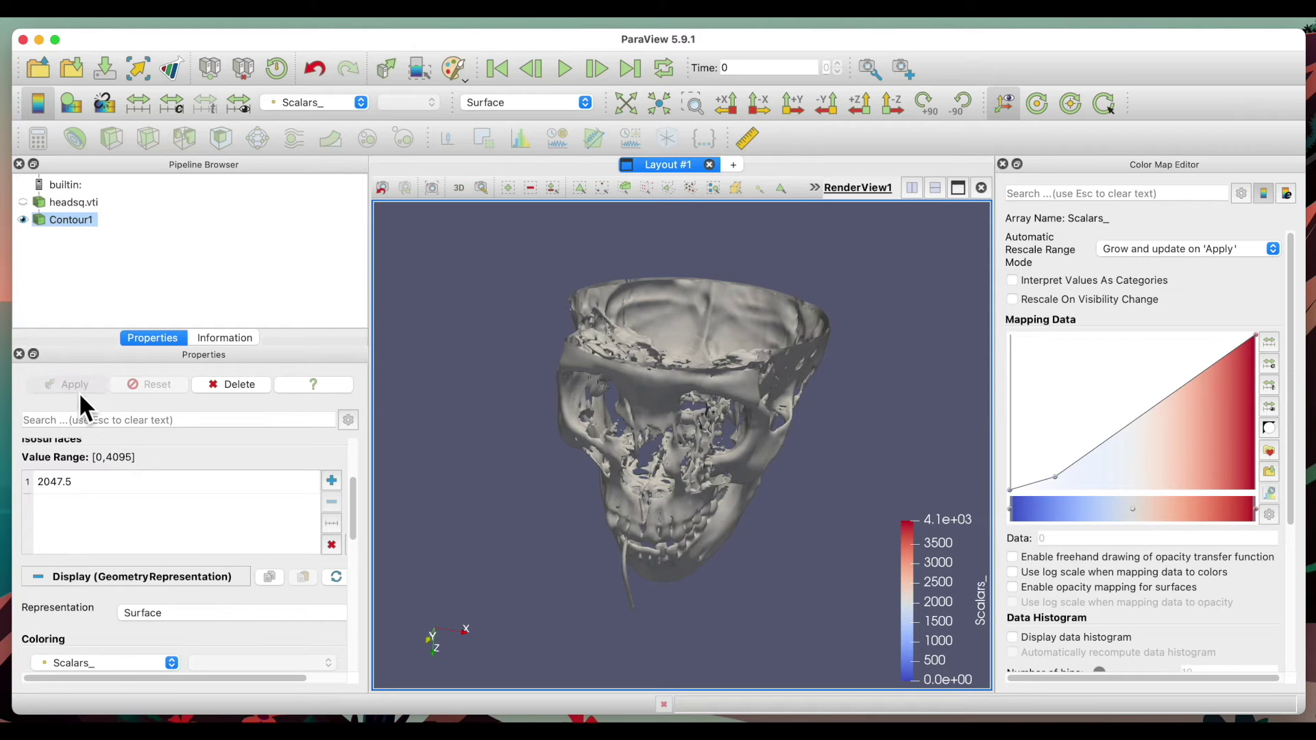
{"action": "double_click", "coordinate": [63, 488]}
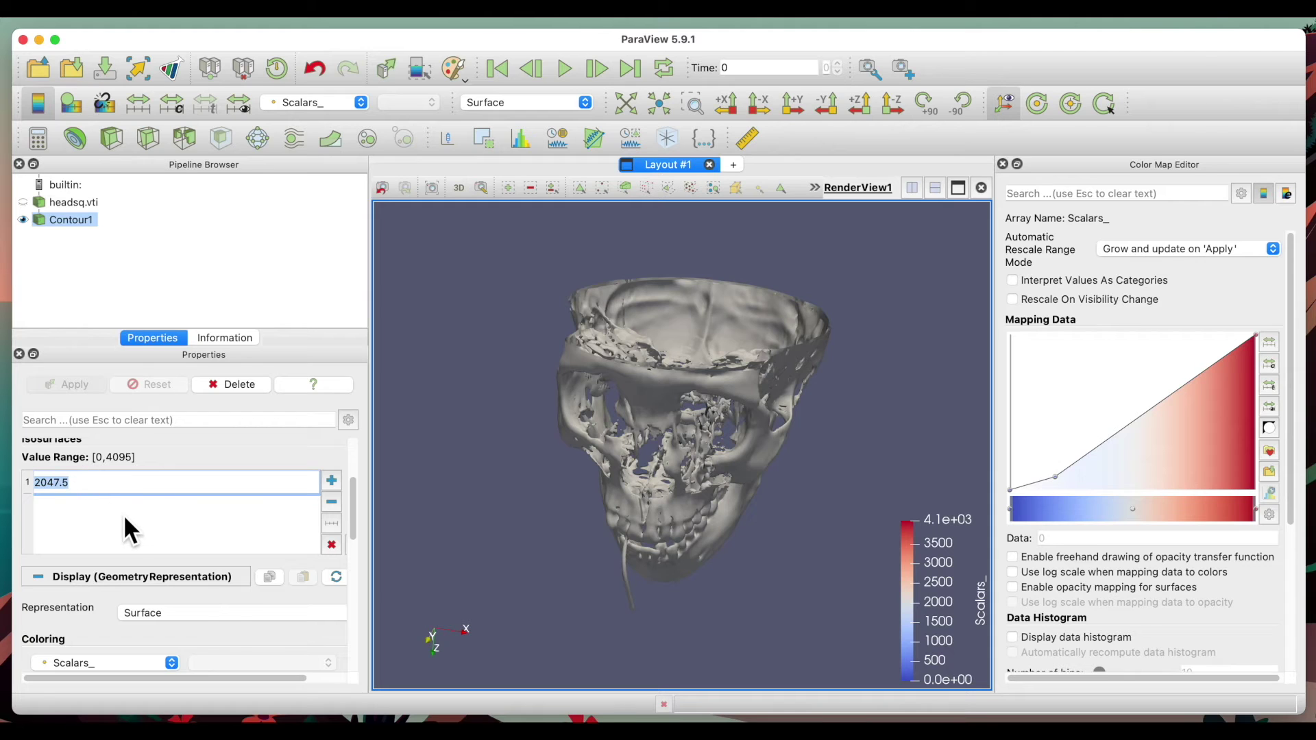
{"action": "type", "text": "8000"}
{"action": "key", "text": "BackSpace"}
{"action": "key", "text": "Return"}
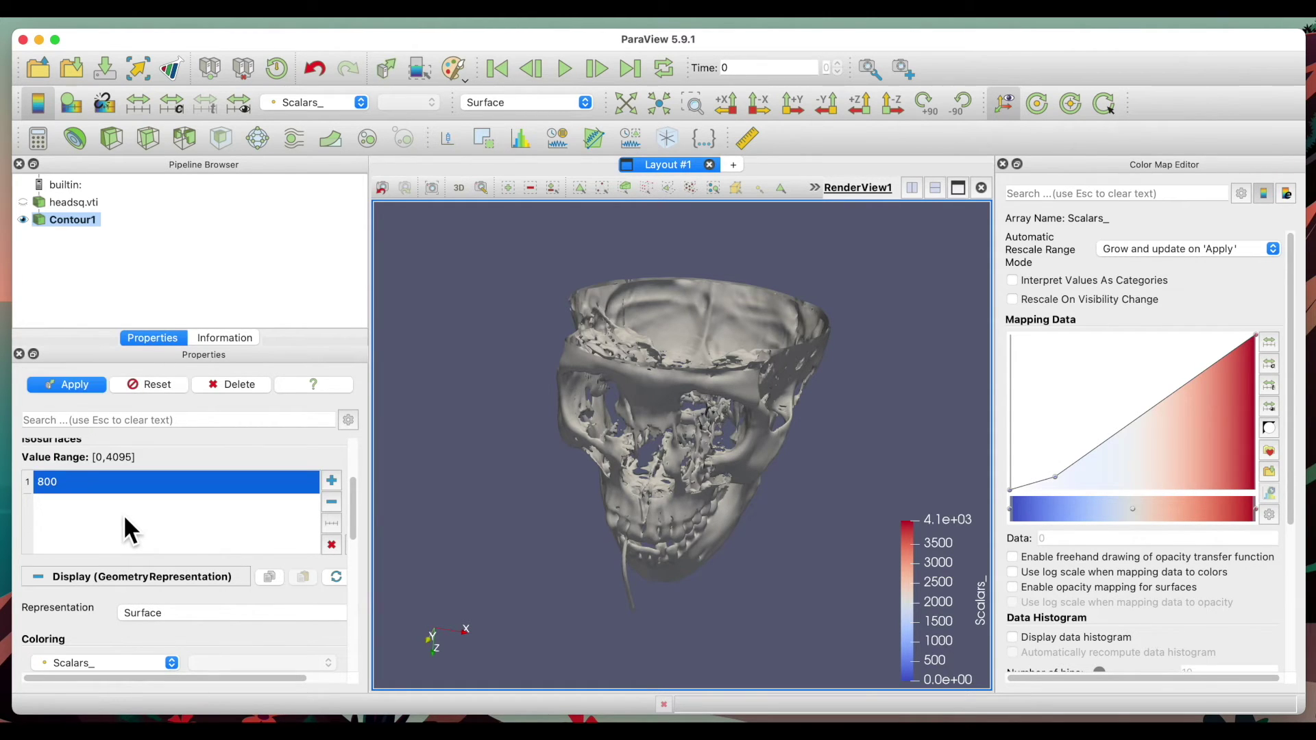
{"action": "left_click", "coordinate": [96, 389]}
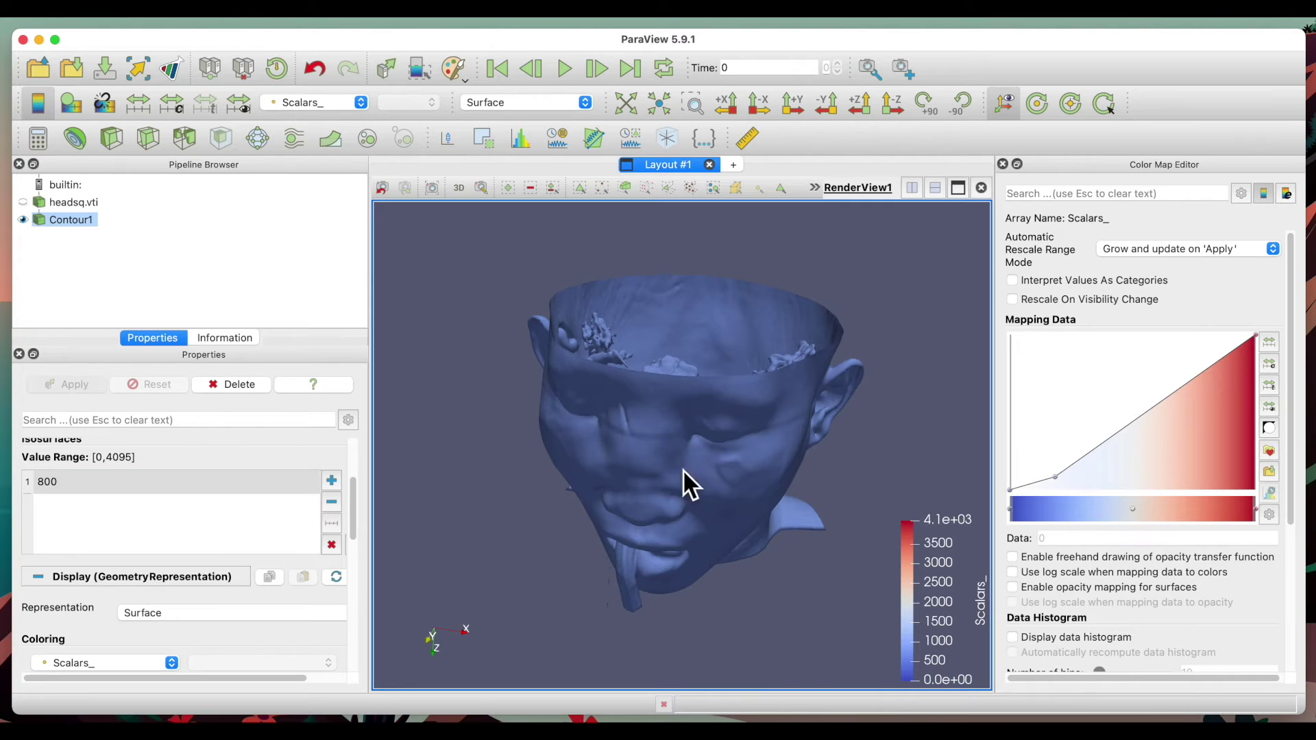
{"action": "left_click", "coordinate": [736, 484]}
{"action": "mouse_move", "coordinate": [737, 484]}
{"action": "left_mouse_down"}
{"action": "mouse_move", "coordinate": [742, 420]}
{"action": "mouse_move", "coordinate": [739, 476]}
{"action": "mouse_move", "coordinate": [784, 490]}
{"action": "mouse_move", "coordinate": [701, 514]}
{"action": "mouse_move", "coordinate": [713, 579]}
{"action": "mouse_move", "coordinate": [734, 462]}
{"action": "left_mouse_up"}
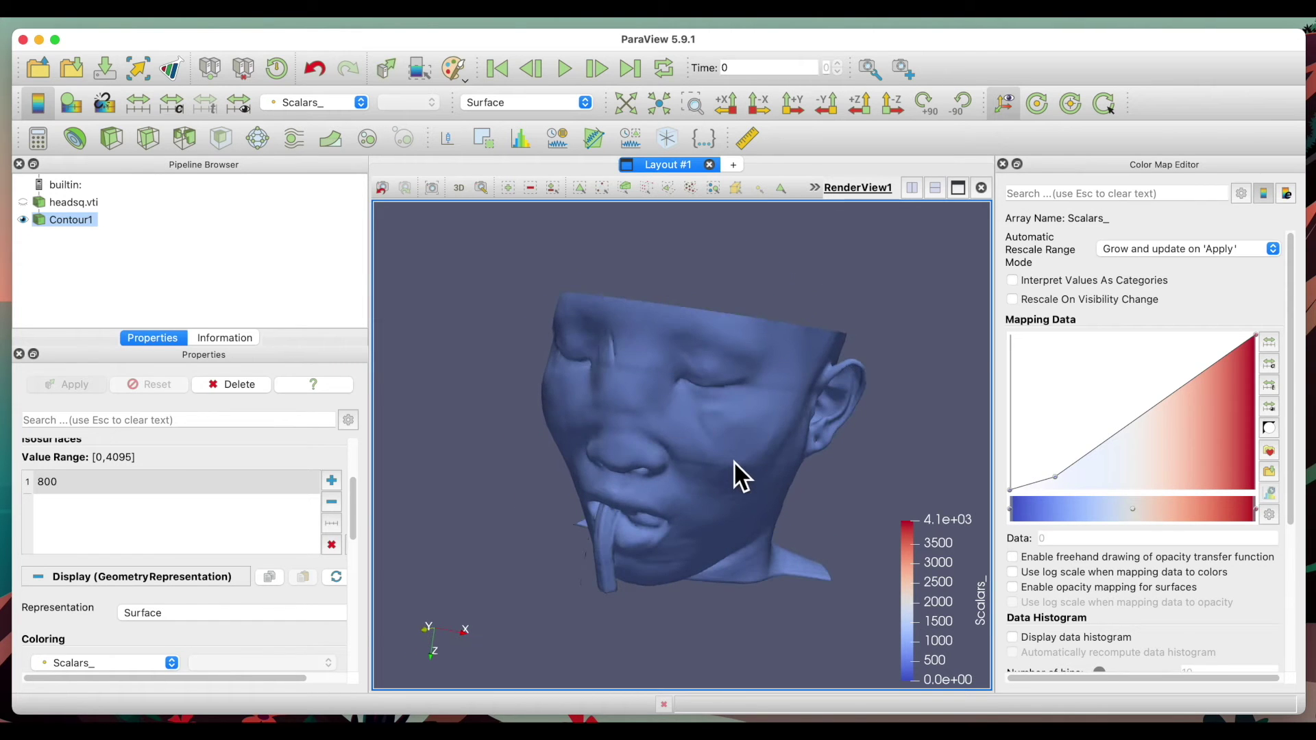
Try Contour1 isovalues of 1000 and then 1500, reapplying each and rotating to compare.
{"action": "double_click", "coordinate": [100, 482]}
{"action": "type", "text": "1000"}
{"action": "key", "text": "Return"}
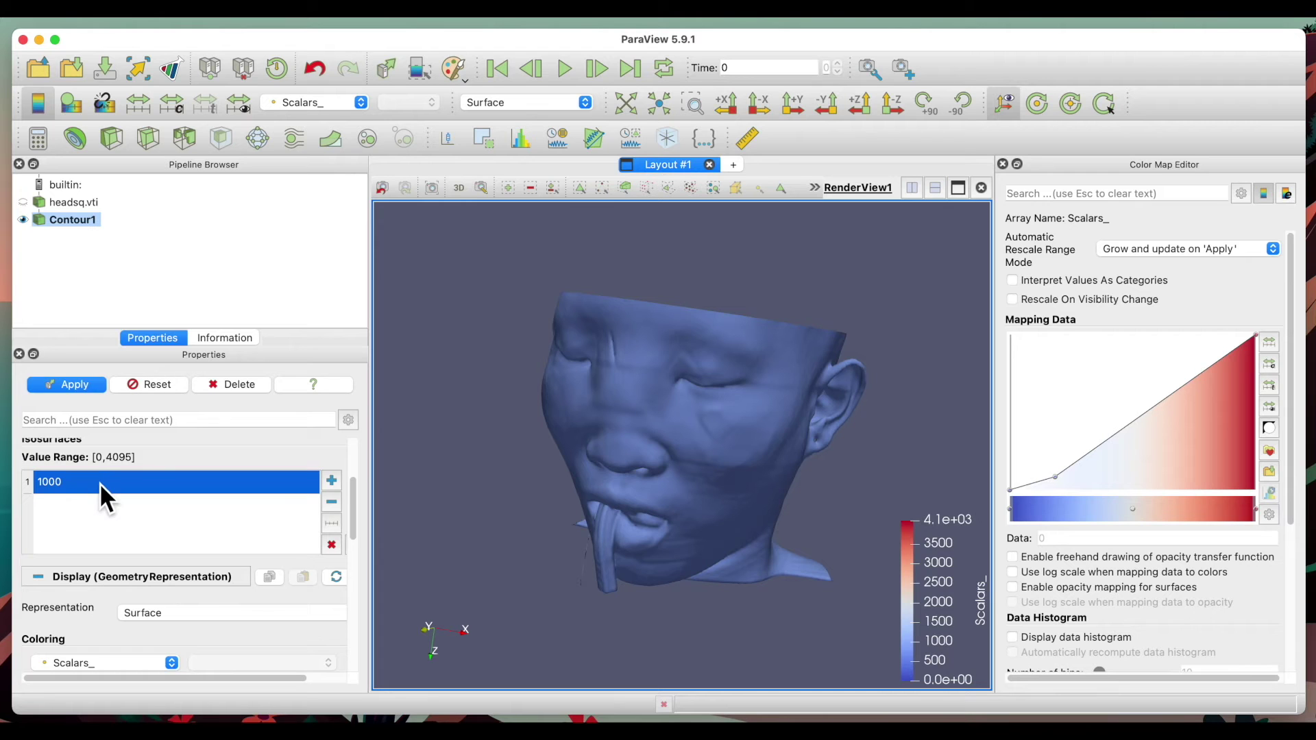
{"action": "left_click", "coordinate": [60, 390]}
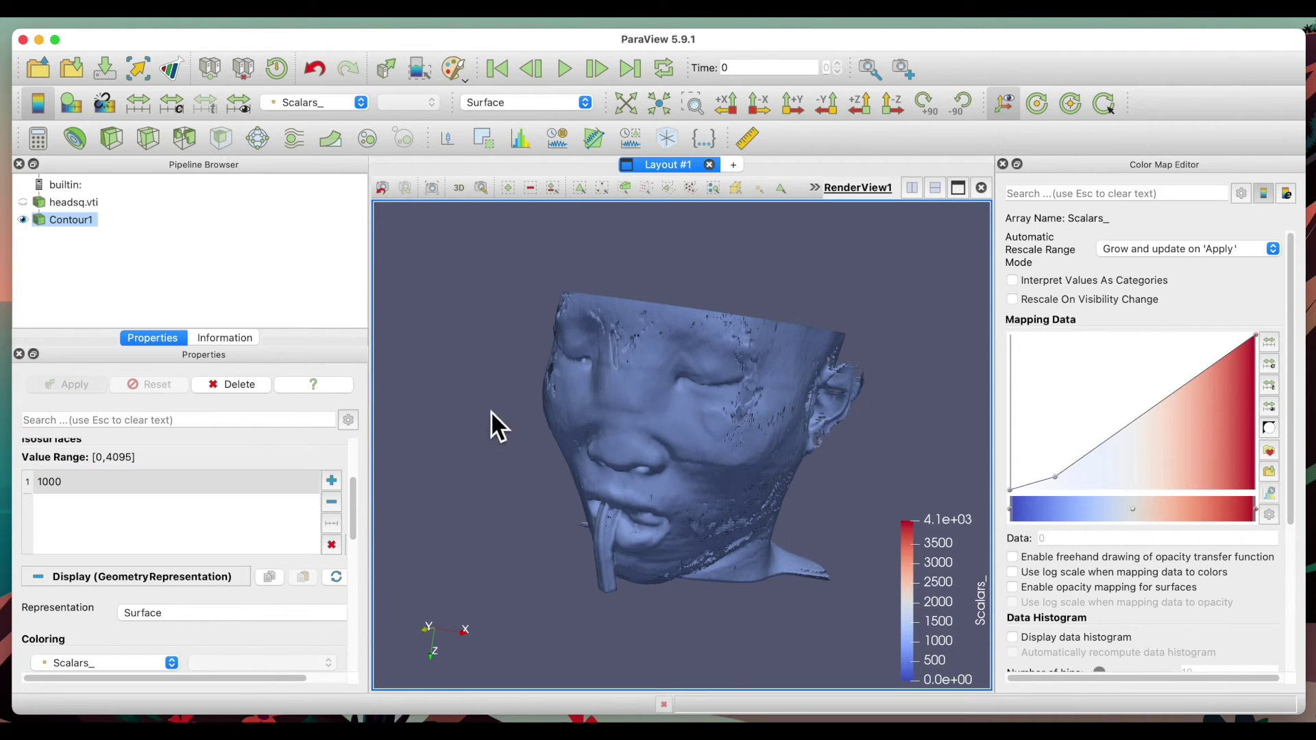
{"action": "left_click_drag", "start_coordinate": [603, 406], "coordinate": [595, 497]}
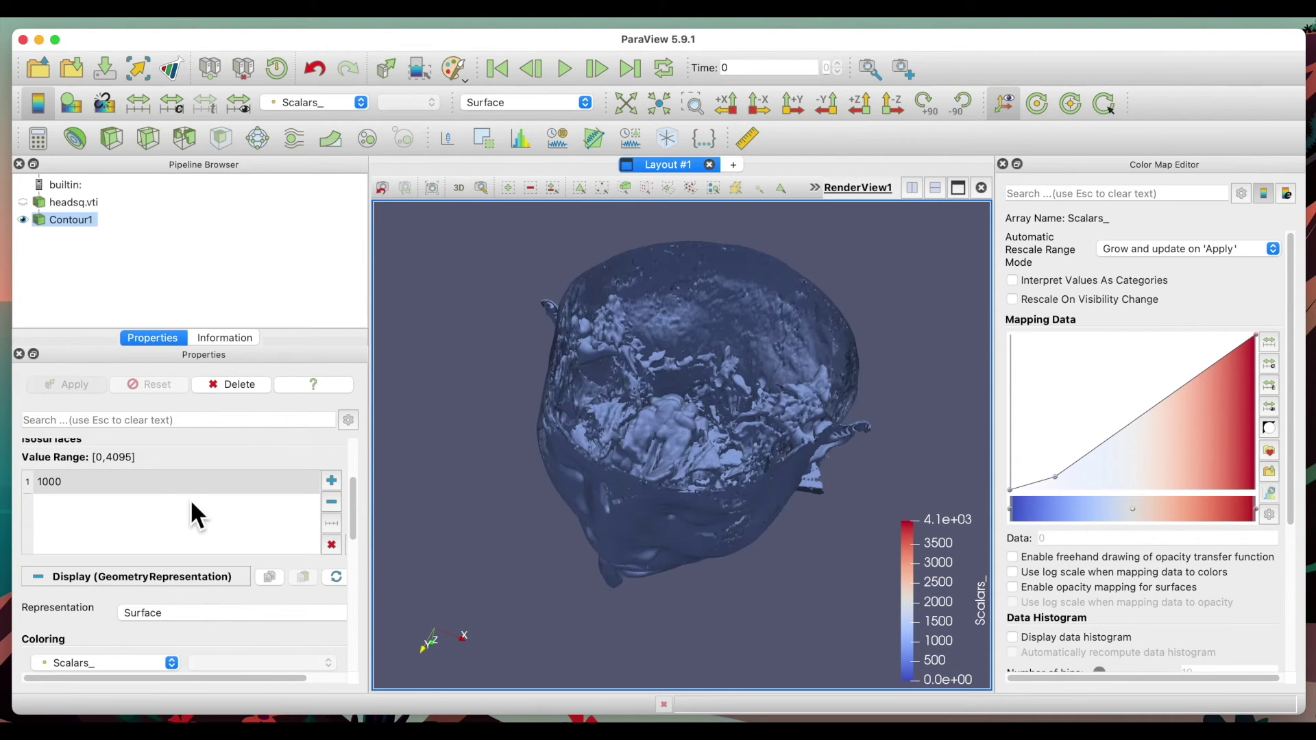
{"action": "double_click", "coordinate": [153, 485]}
{"action": "type", "text": "1500"}
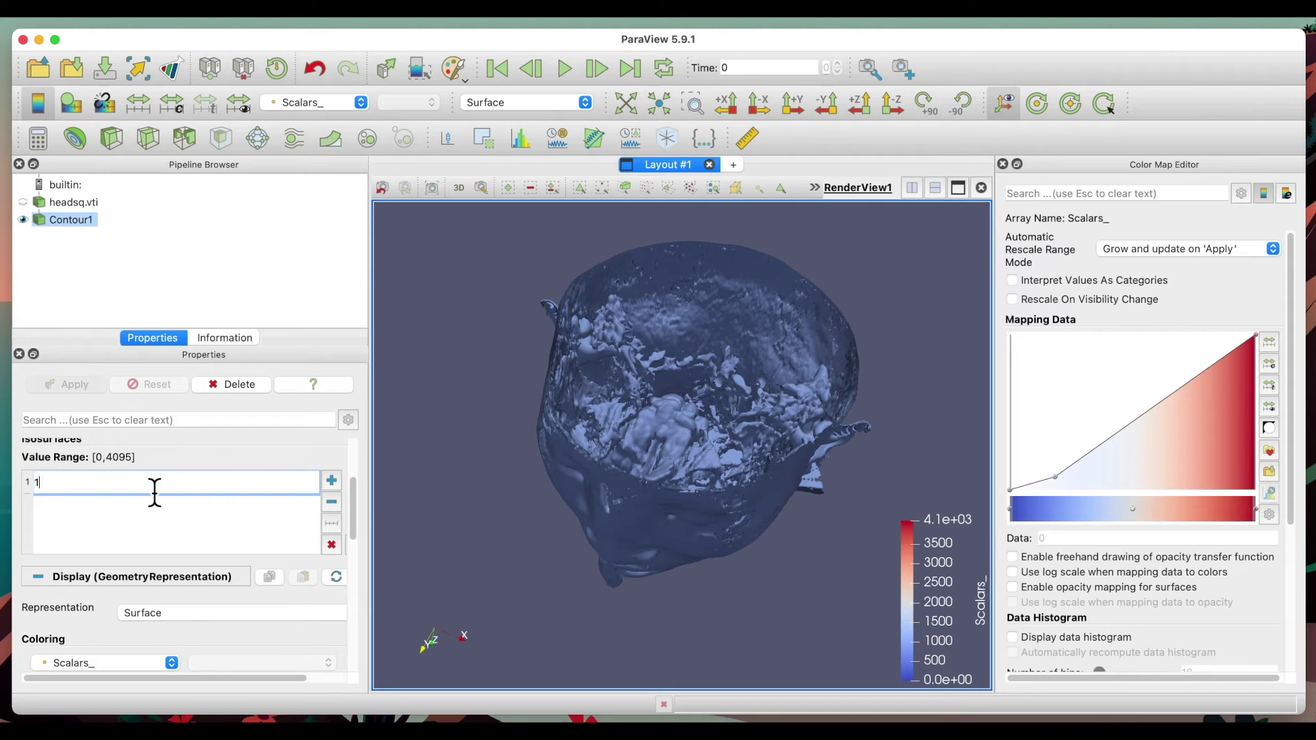
{"action": "key", "text": "Return"}
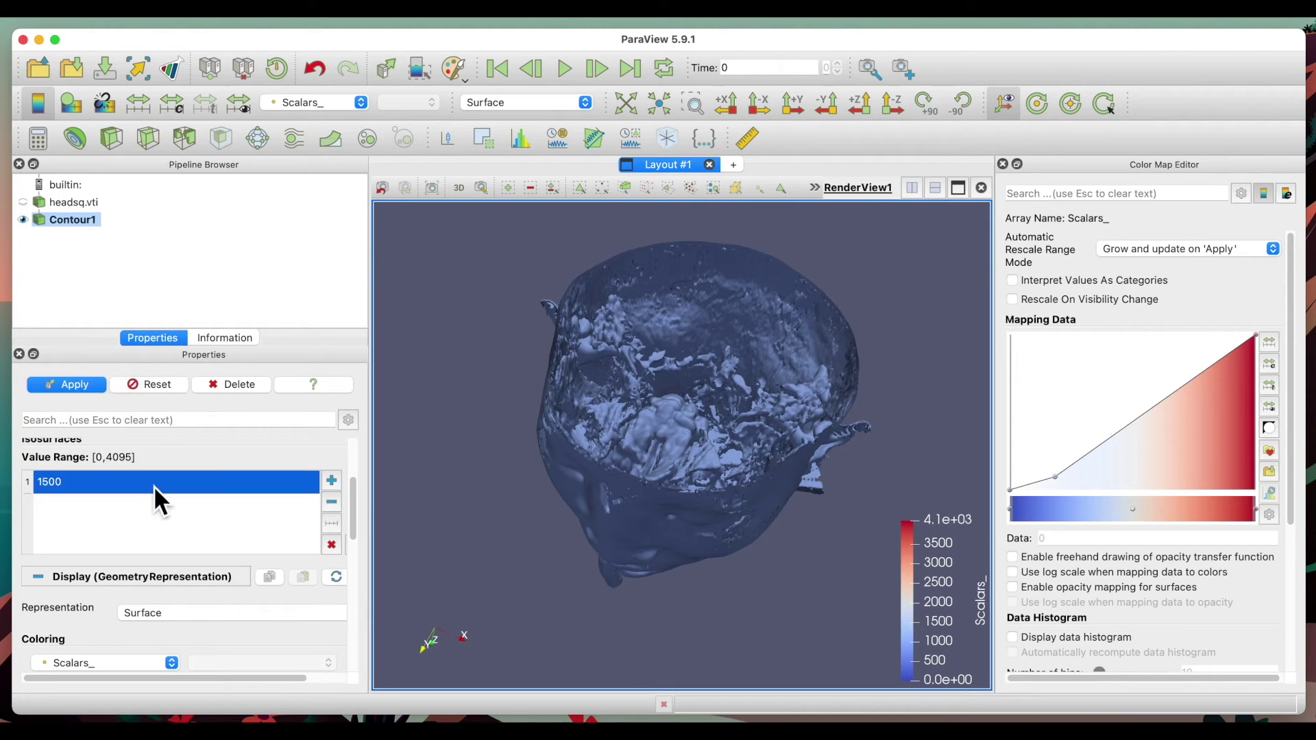
{"action": "left_click", "coordinate": [75, 388]}
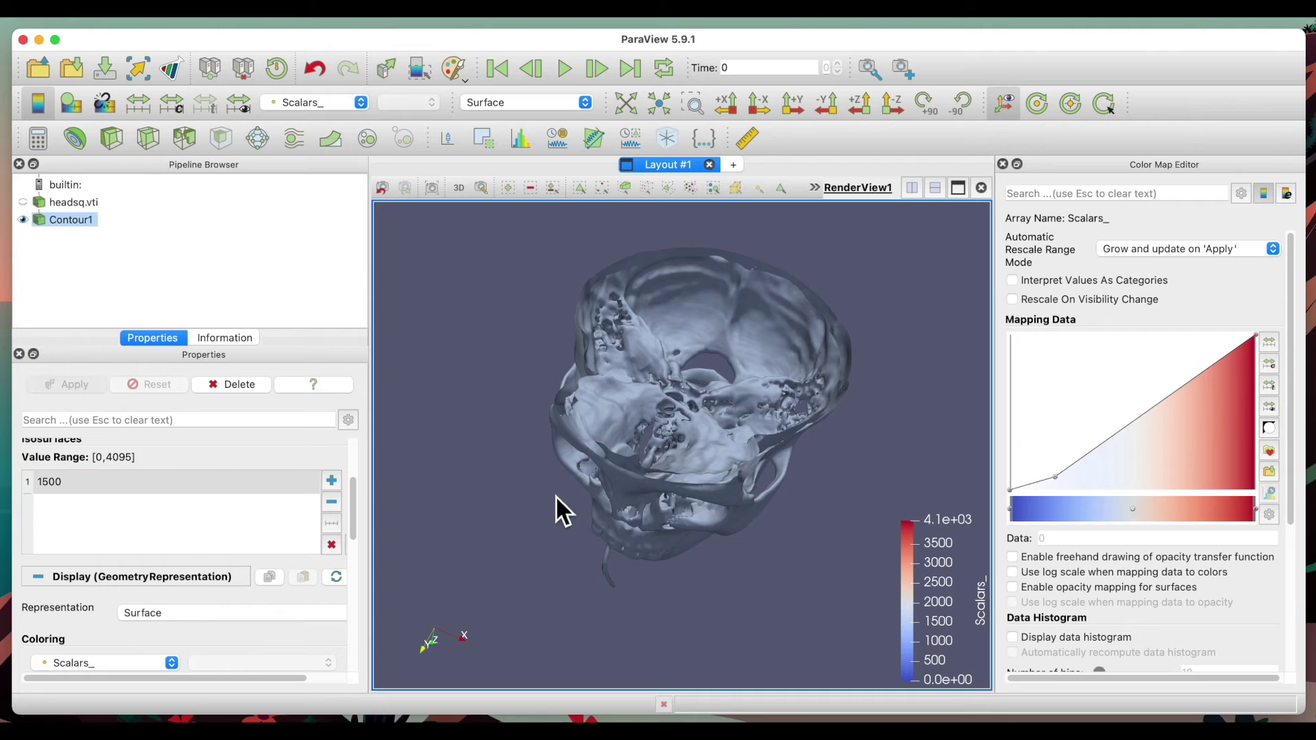
{"action": "left_click_drag", "start_coordinate": [640, 478], "coordinate": [602, 468]}
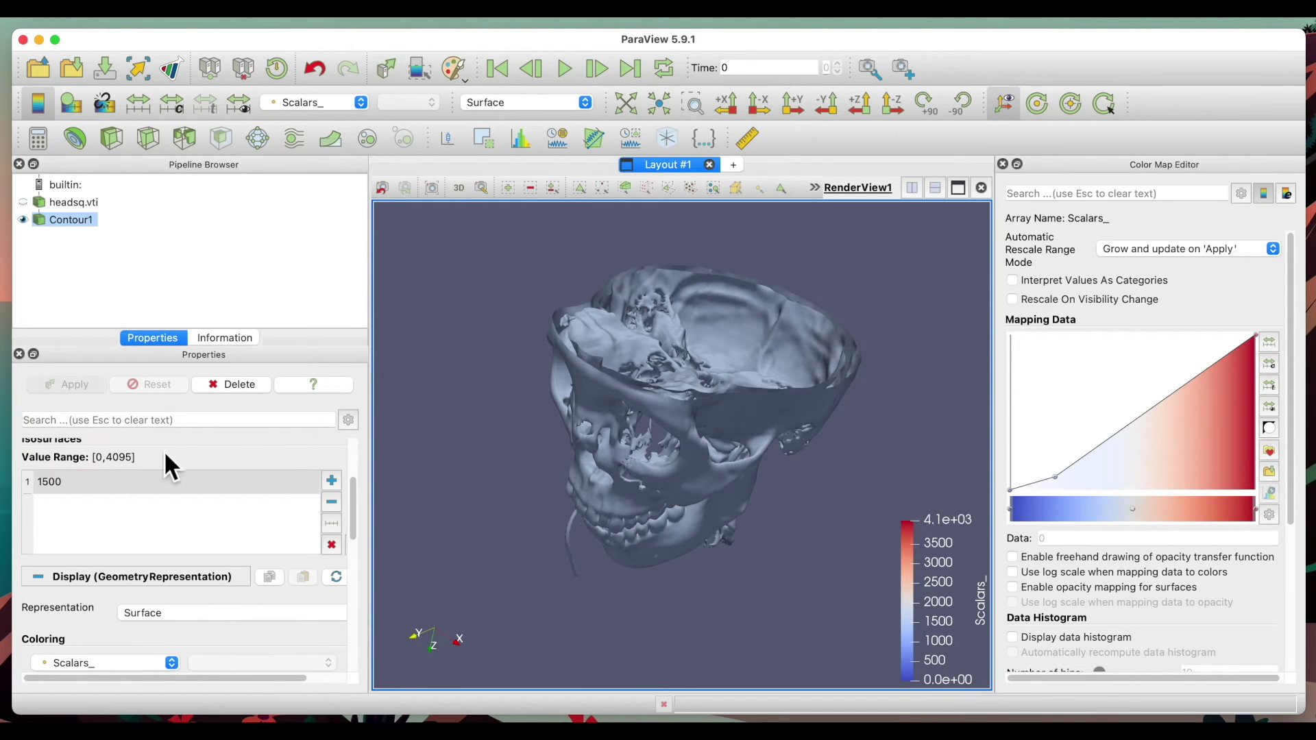
Set the Contour1 isovalue to 2047, apply, and rotate to inspect the bone surface.
{"action": "double_click", "coordinate": [98, 483]}
{"action": "type", "text": "2"}
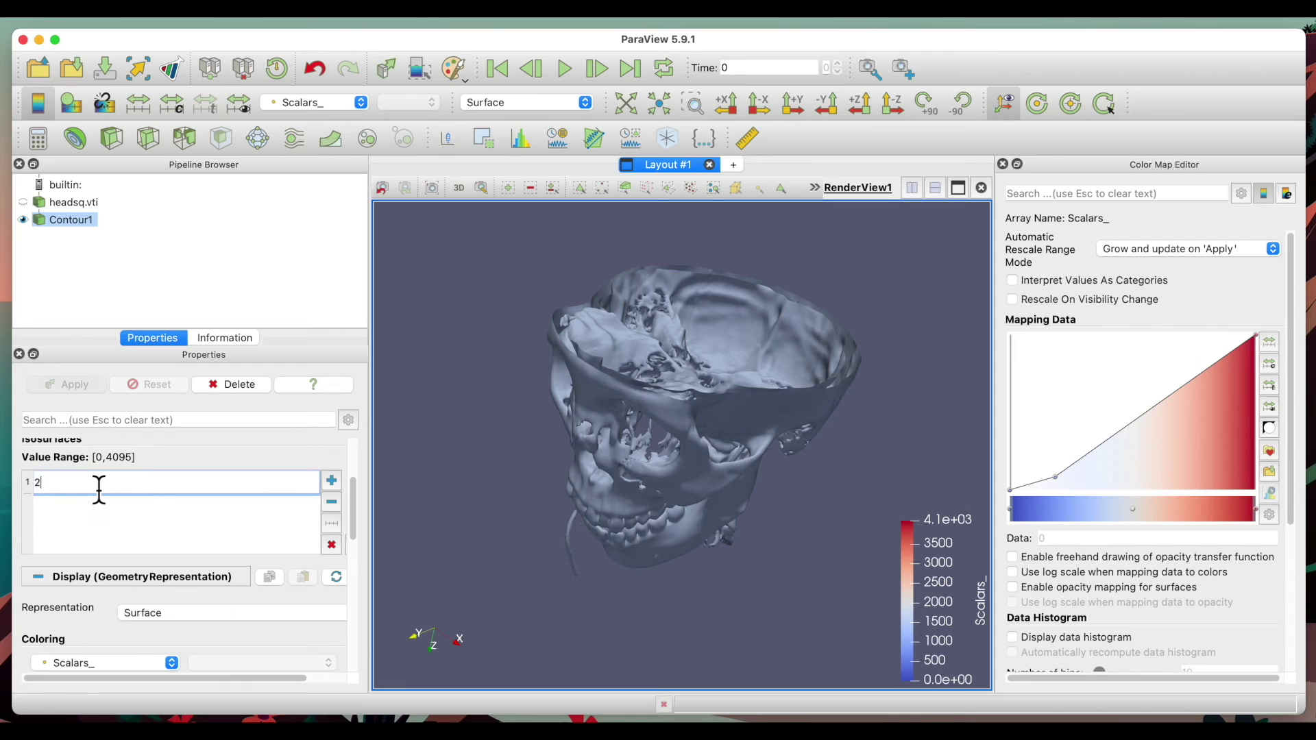
{"action": "type", "text": "000"}
{"action": "key", "text": "BackSpace"}
{"action": "key", "text": "BackSpace"}
{"action": "type", "text": "47"}
{"action": "key", "text": "Return"}
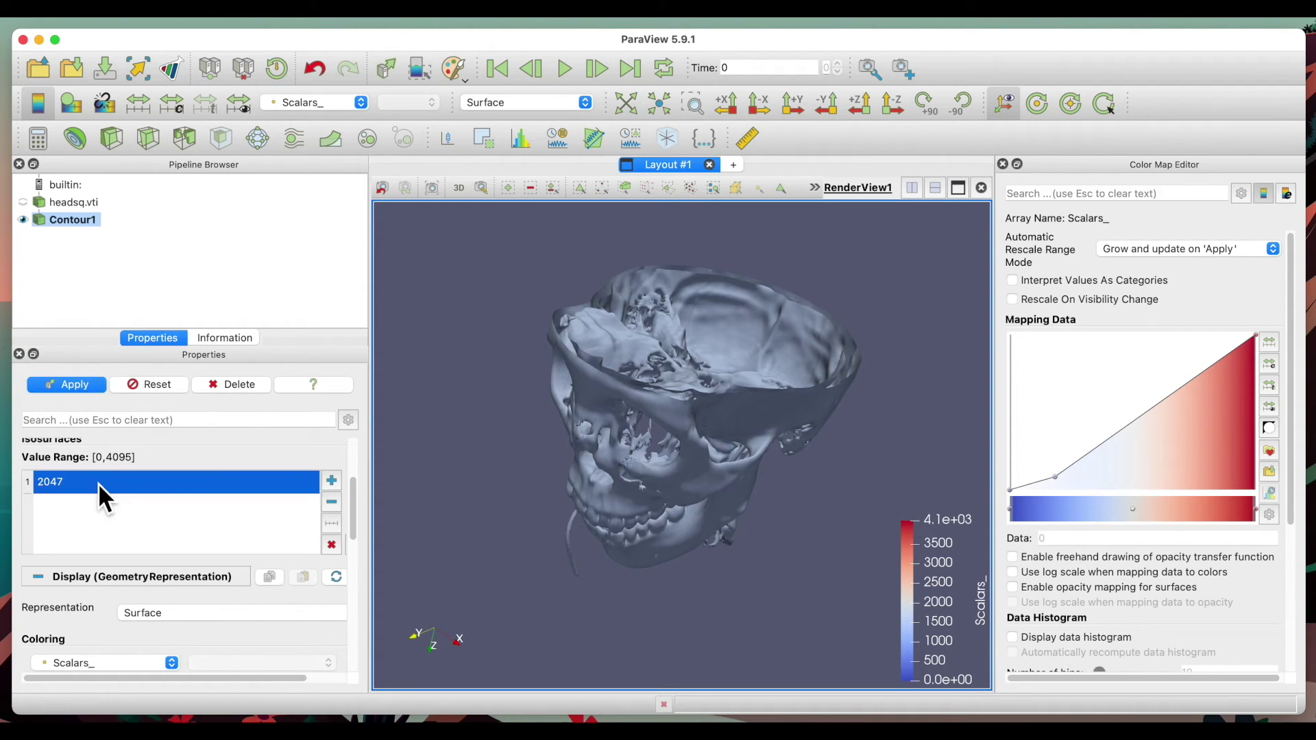
{"action": "left_click", "coordinate": [77, 383]}
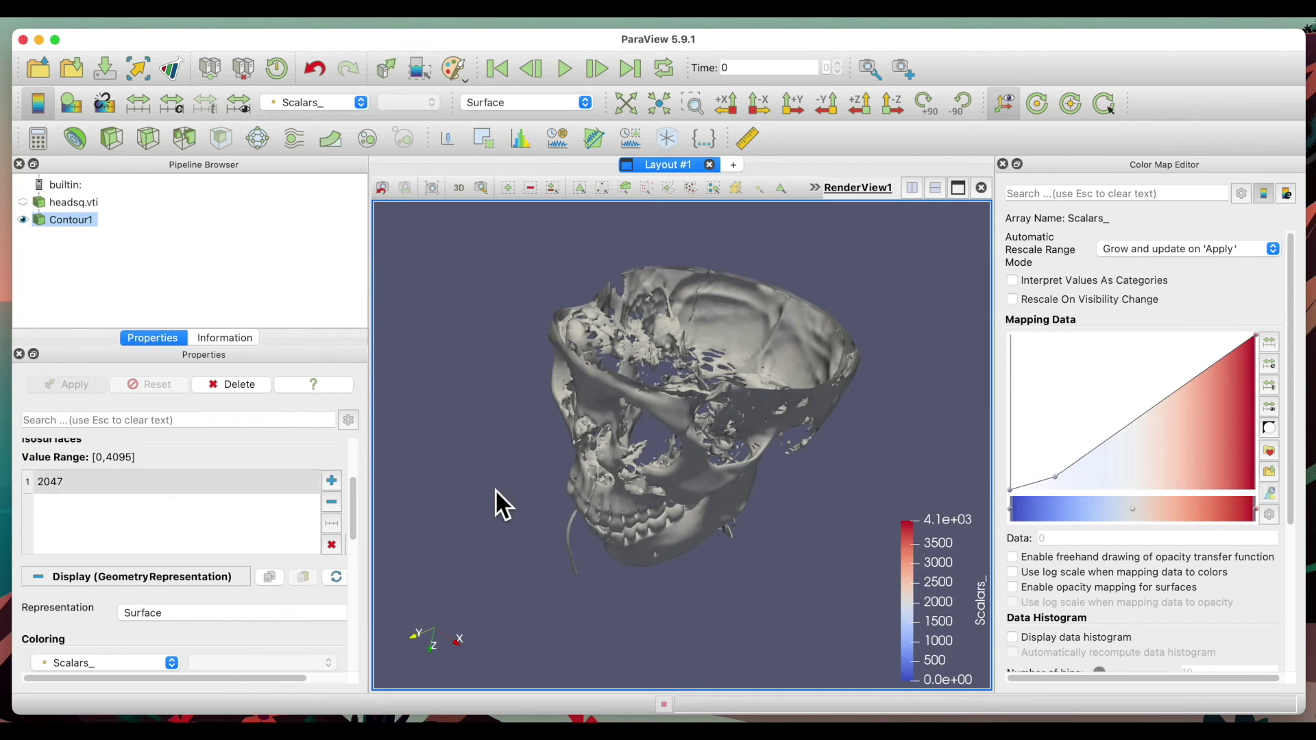
{"action": "left_click_drag", "start_coordinate": [585, 509], "coordinate": [828, 347]}
{"action": "left_click_drag", "start_coordinate": [824, 290], "coordinate": [776, 276]}
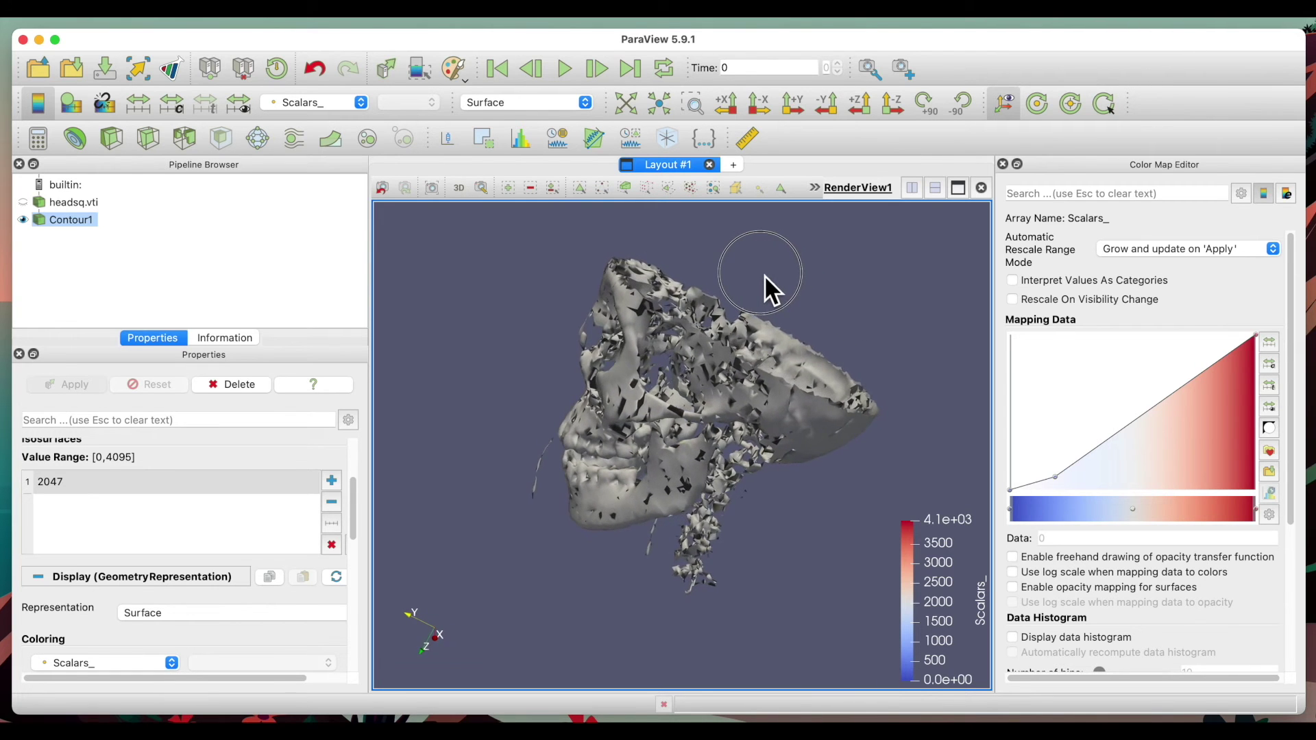
{"action": "left_click_drag", "start_coordinate": [763, 275], "coordinate": [863, 307]}
{"action": "left_click_drag", "start_coordinate": [485, 572], "coordinate": [601, 368]}
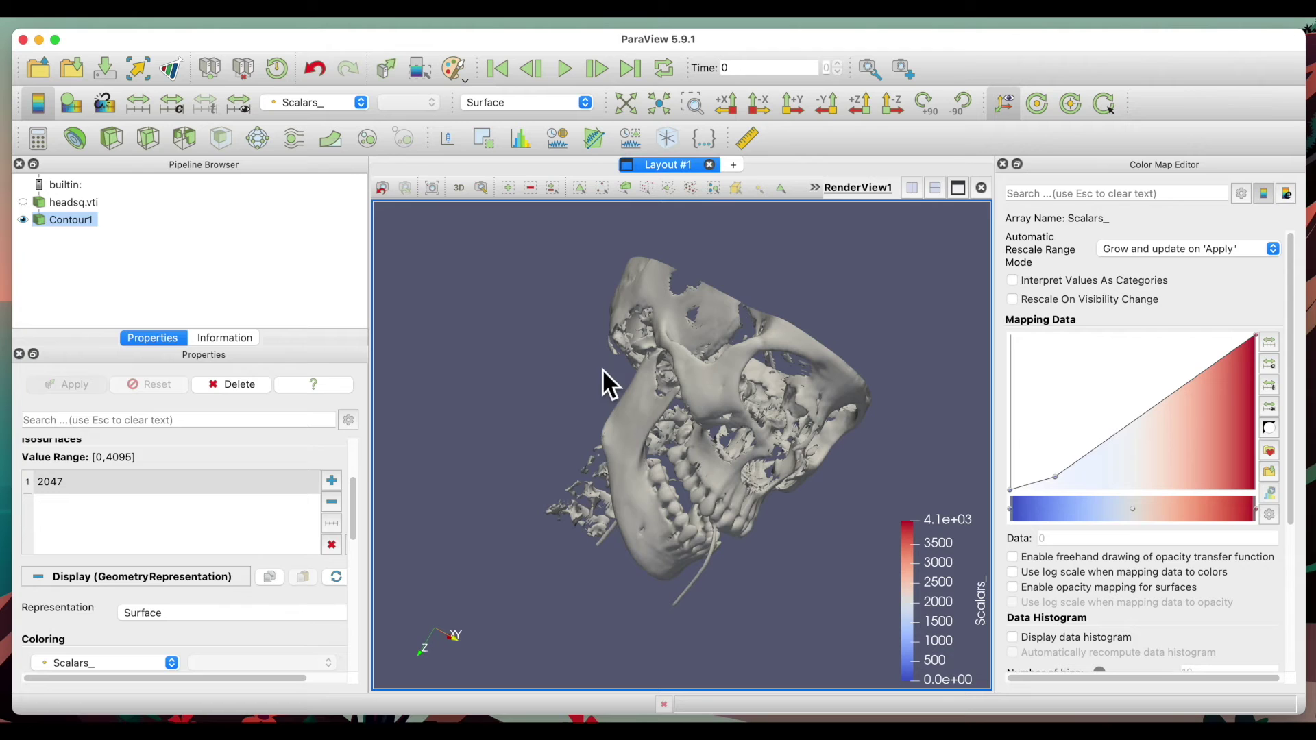
{"action": "left_click", "coordinate": [80, 201]}
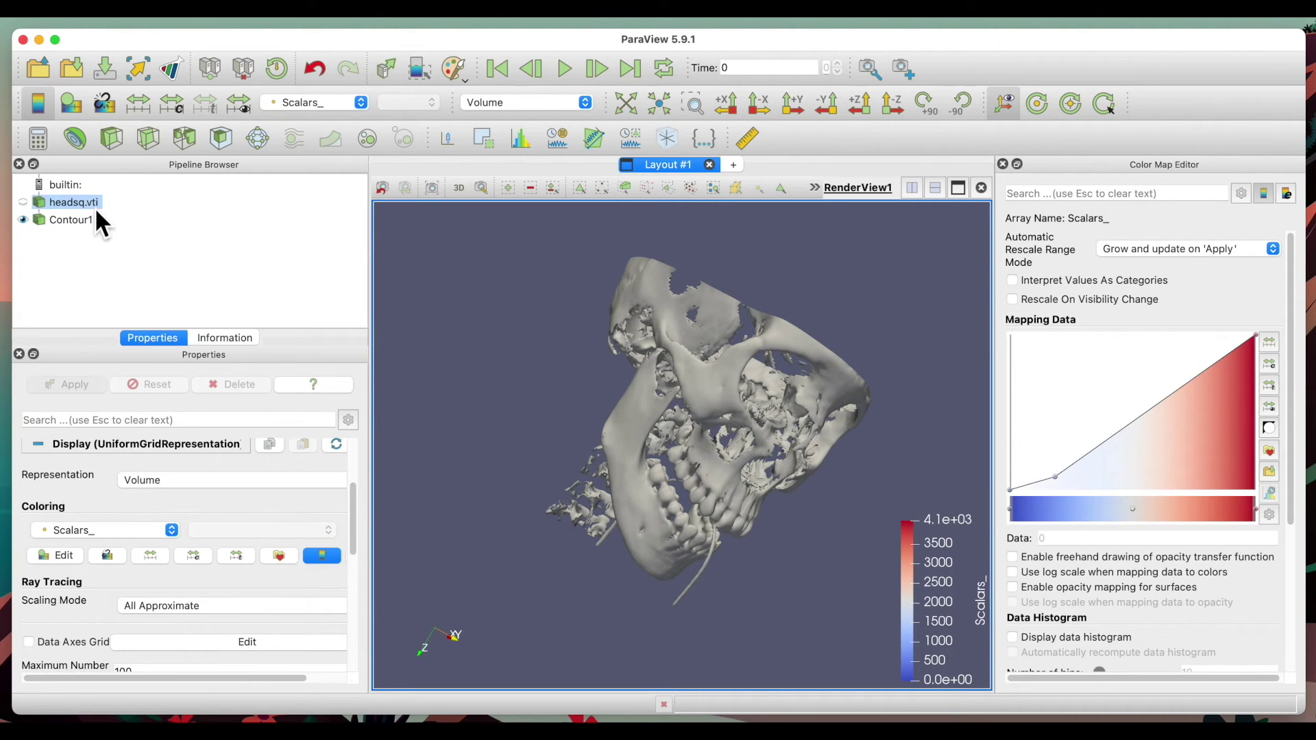
Add a second Contour filter, Contour2, to headsq.vti from the Alphabetical filter list.
{"action": "right_click", "coordinate": [96, 210]}
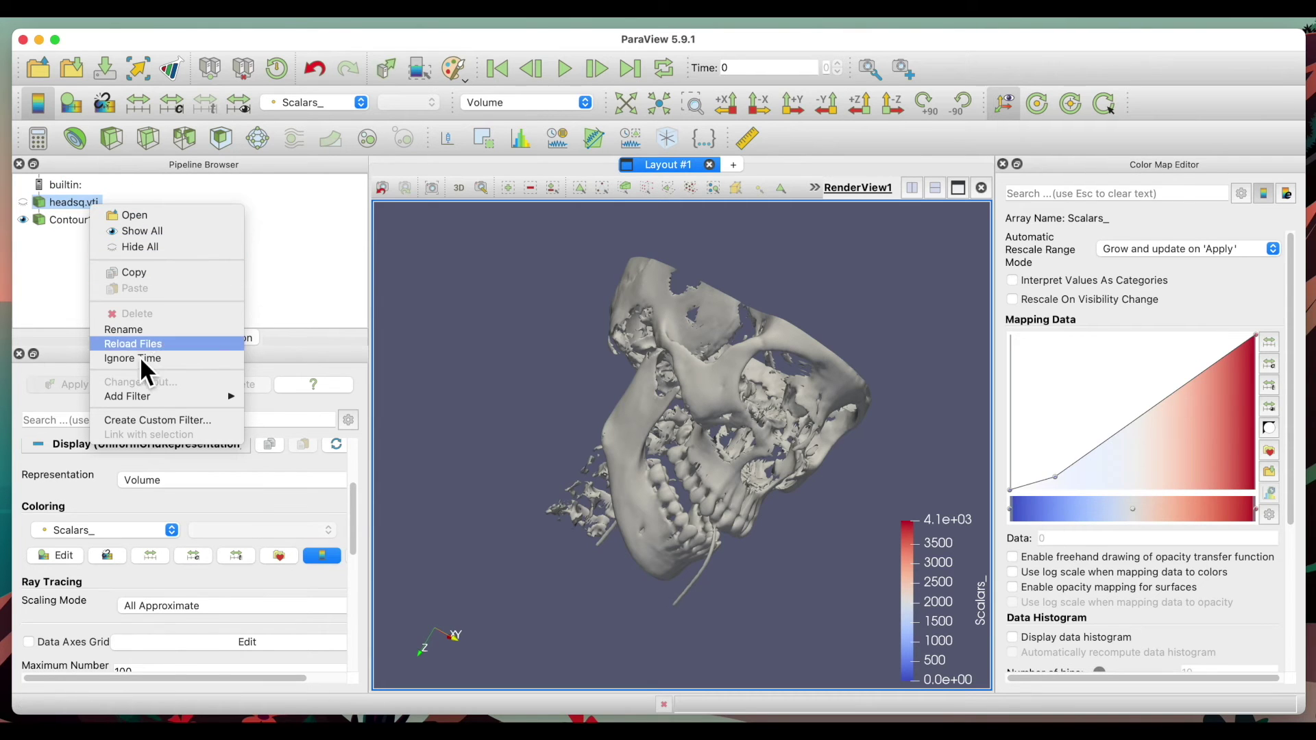
{"action": "mouse_move", "coordinate": [144, 395]}
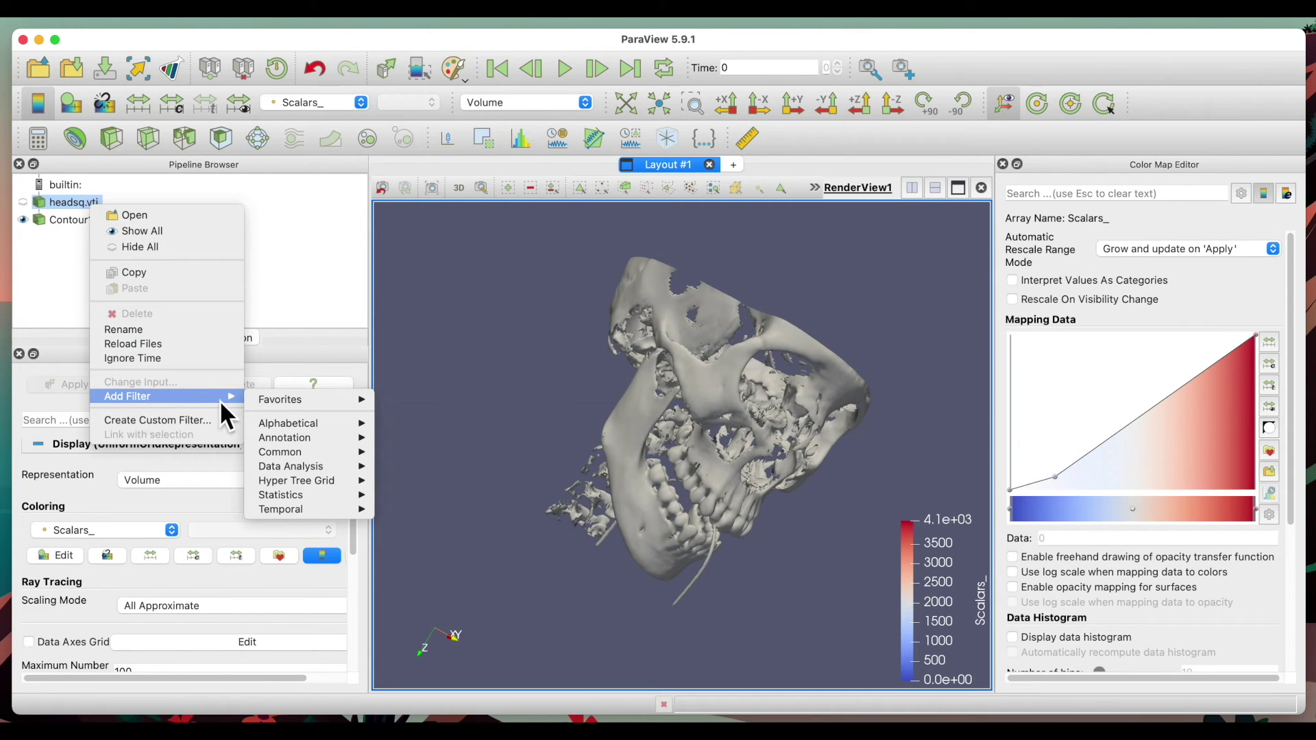
{"action": "mouse_move", "coordinate": [276, 401]}
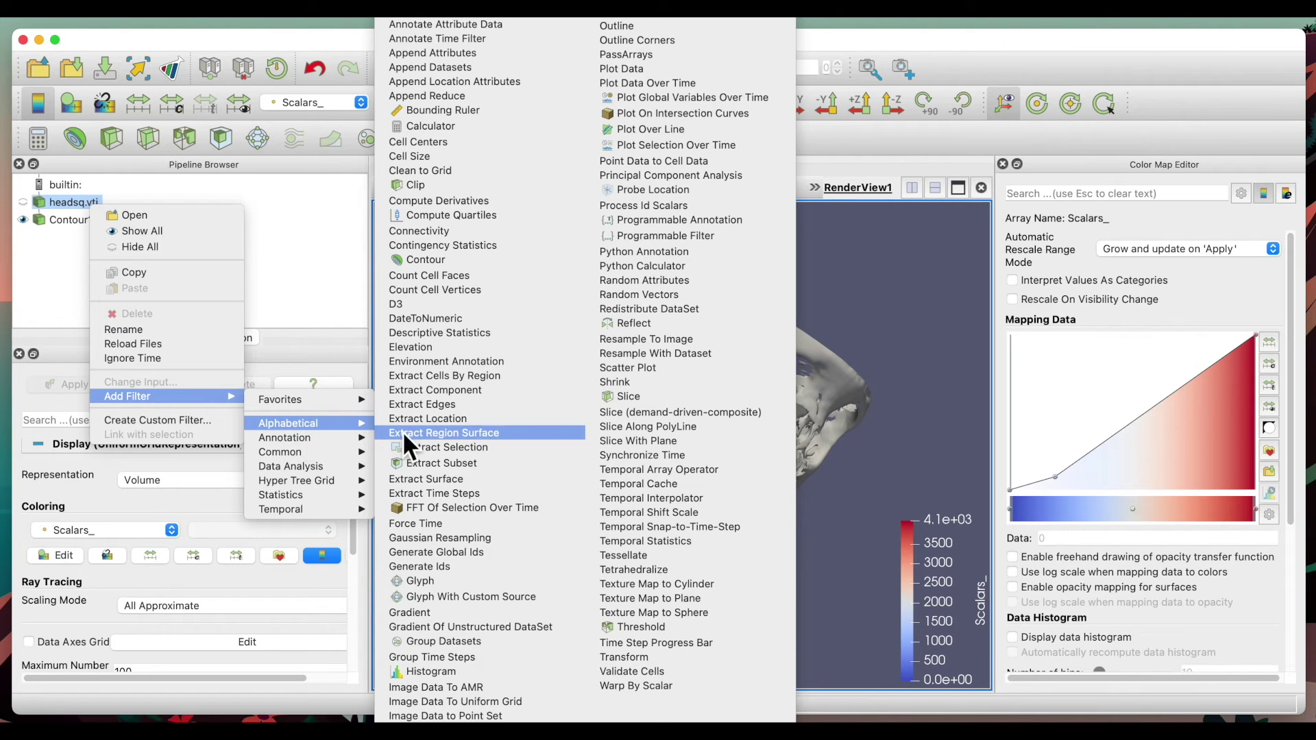
{"action": "left_click", "coordinate": [462, 265]}
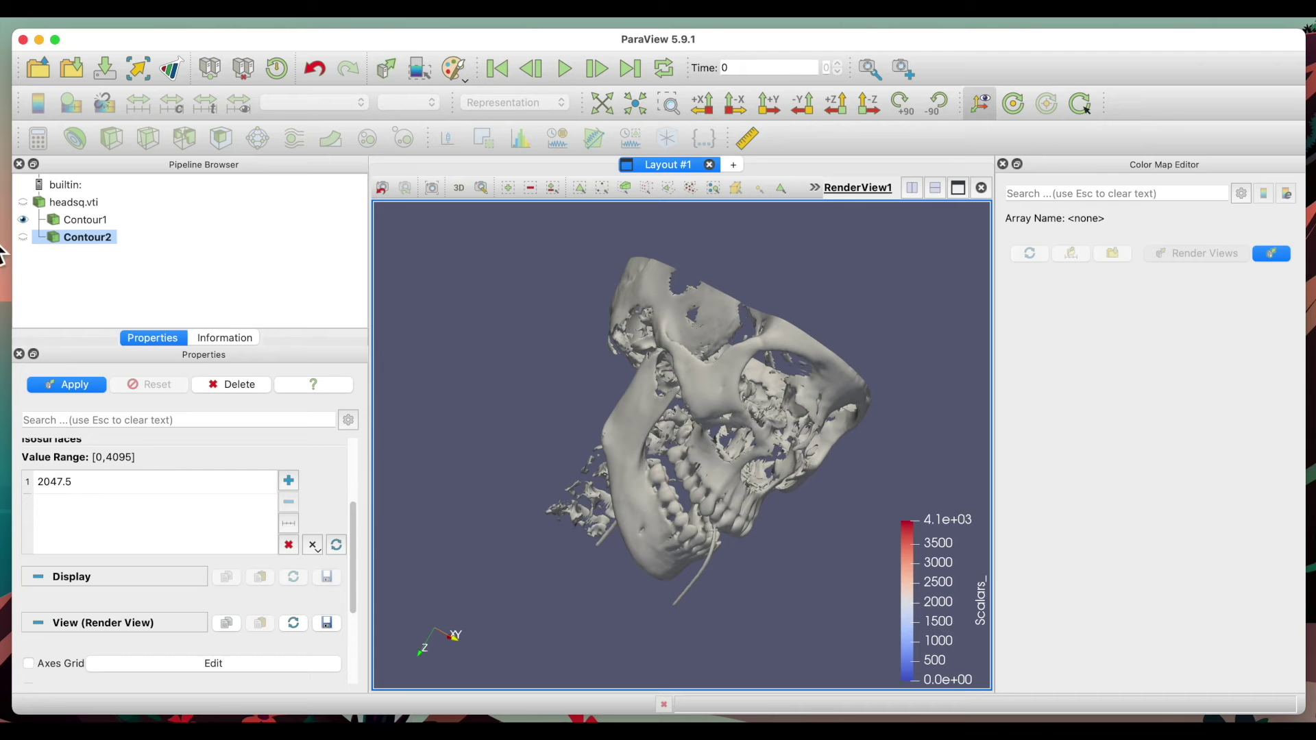
Show Contour2 and apply an isovalue of 800 to add the skin shell around the skull.
{"action": "left_click", "coordinate": [26, 240]}
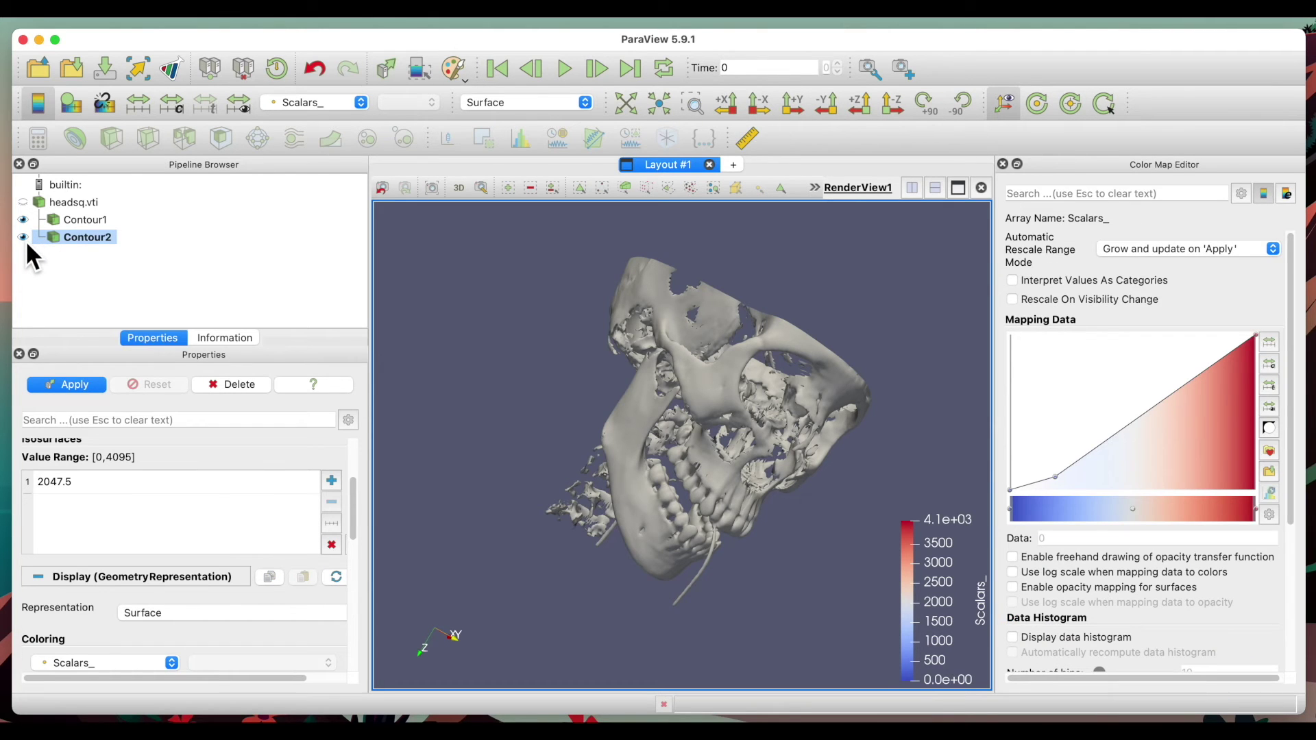
{"action": "left_click", "coordinate": [78, 483]}
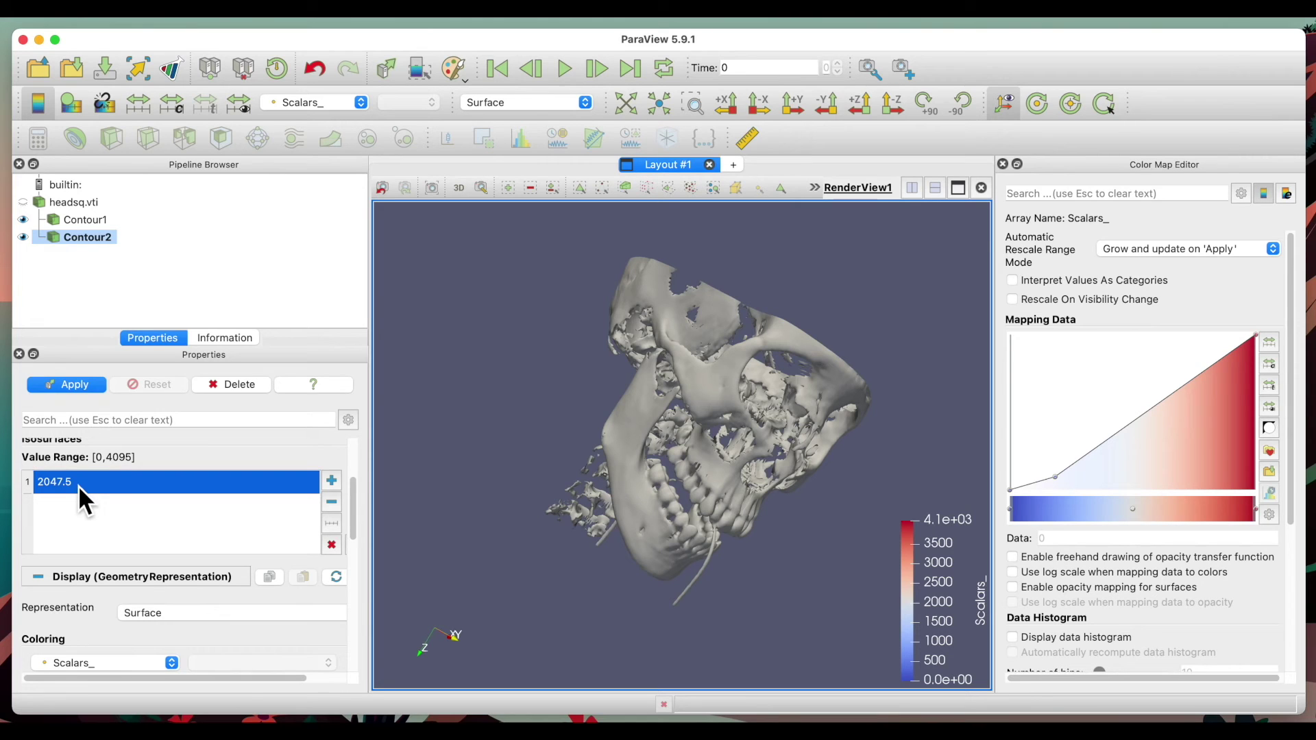
{"action": "type", "text": "800"}
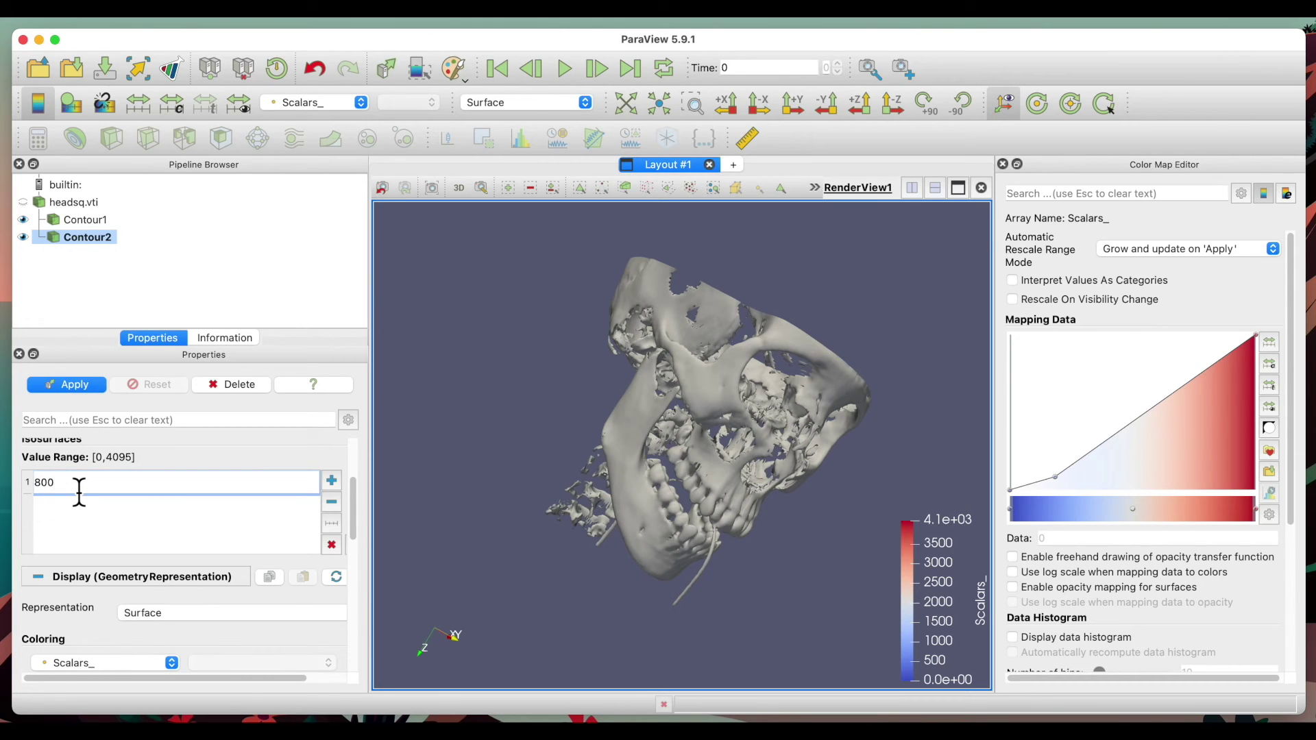
{"action": "key", "text": "Return"}
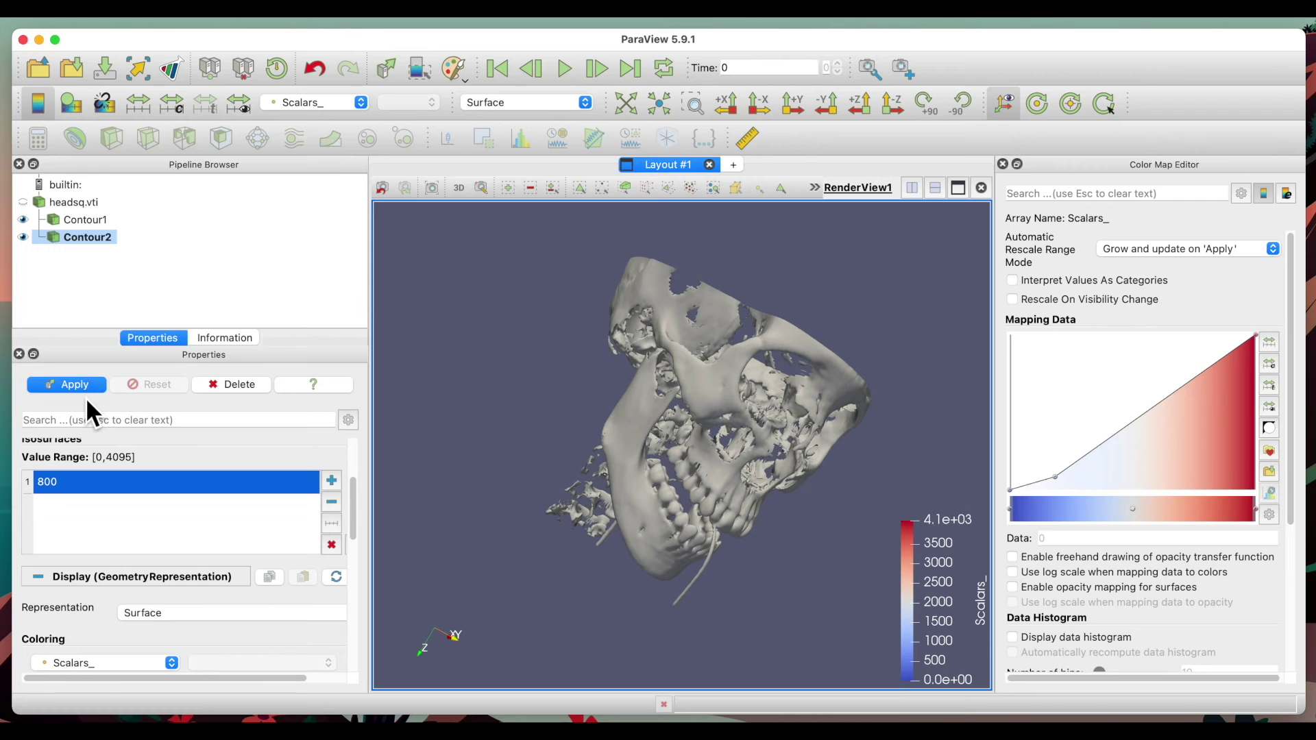
{"action": "left_click", "coordinate": [74, 384]}
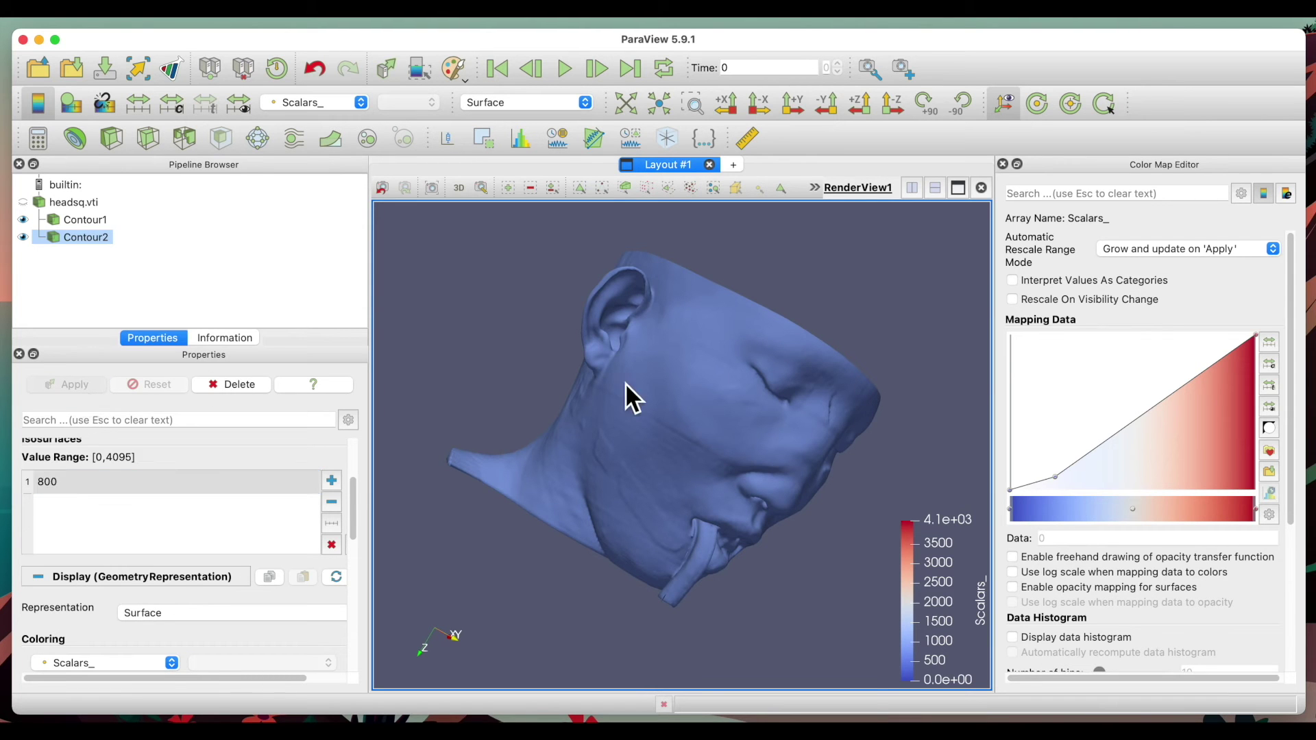
{"action": "left_click_drag", "start_coordinate": [673, 282], "coordinate": [697, 427]}
{"action": "scroll", "coordinate": [184, 524], "scroll_direction": "down", "scroll_amount": 2}
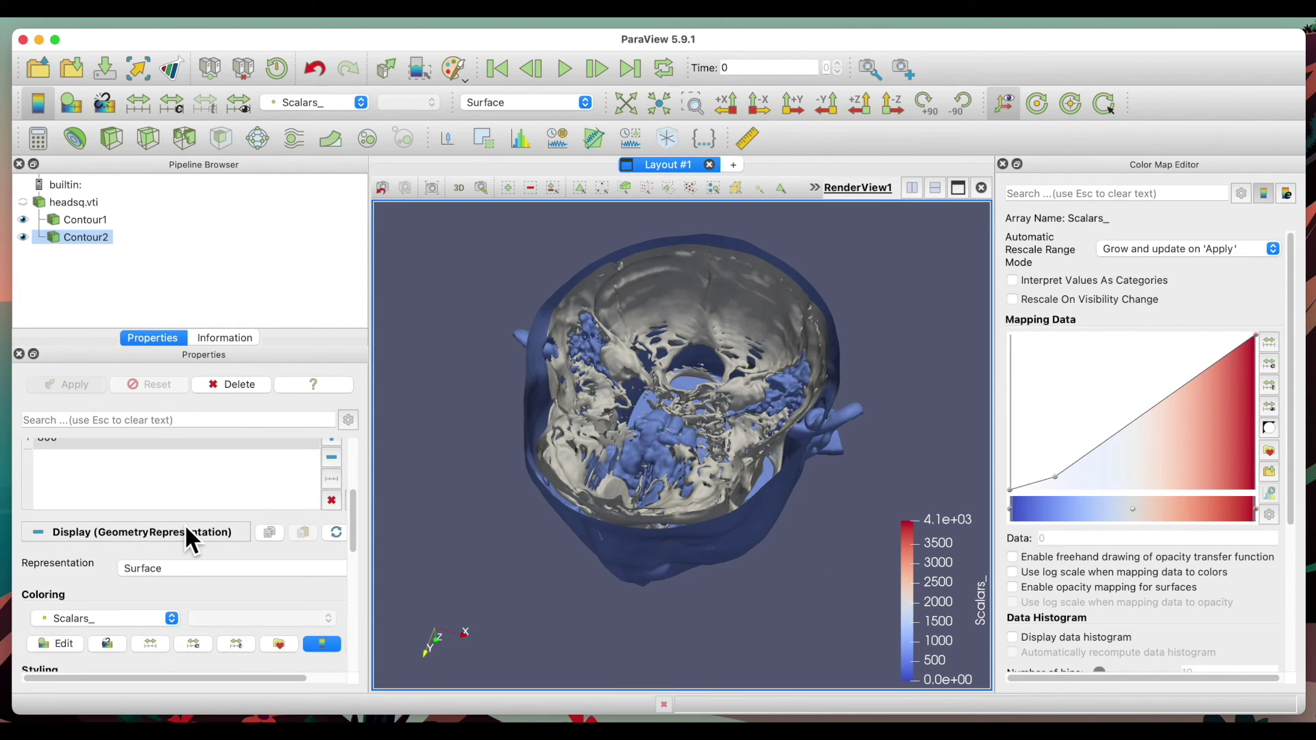
Switch Contour2's coloring from Scalars to Solid Color.
{"action": "scroll", "coordinate": [161, 521], "scroll_direction": "down", "scroll_amount": 4}
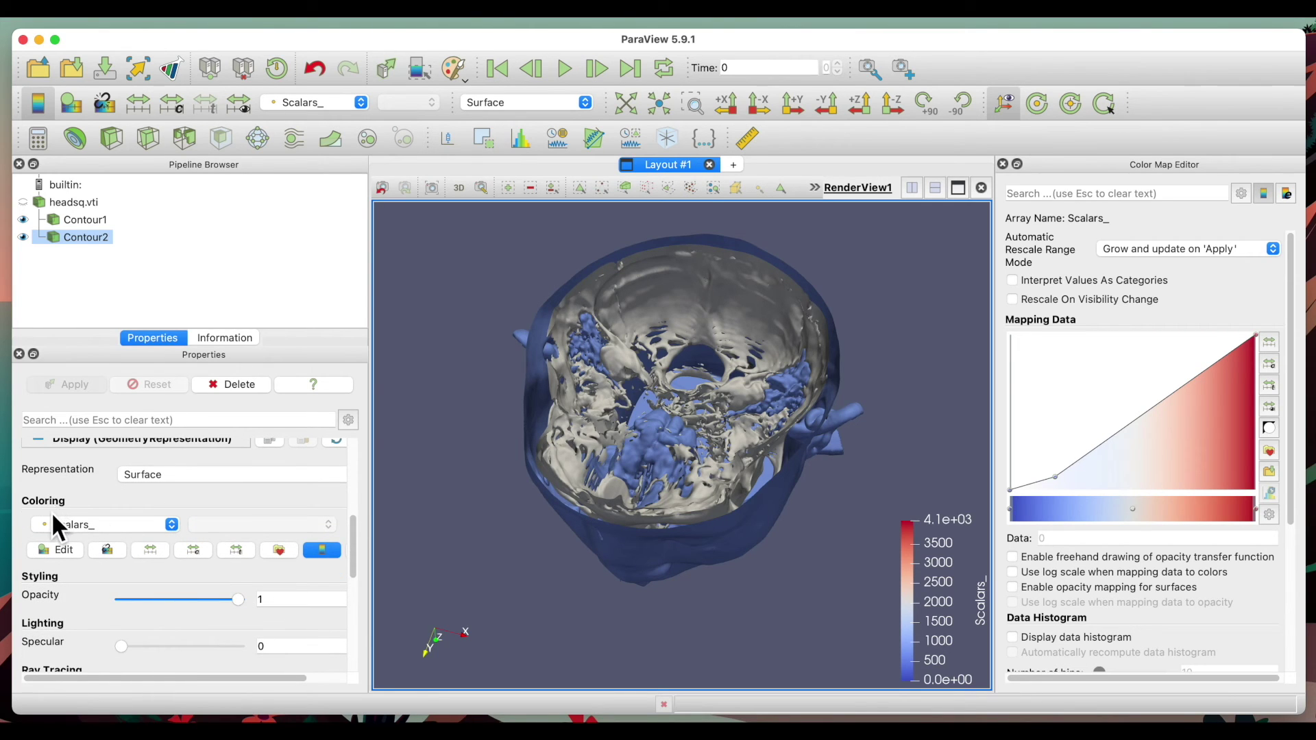
{"action": "left_click", "coordinate": [92, 525]}
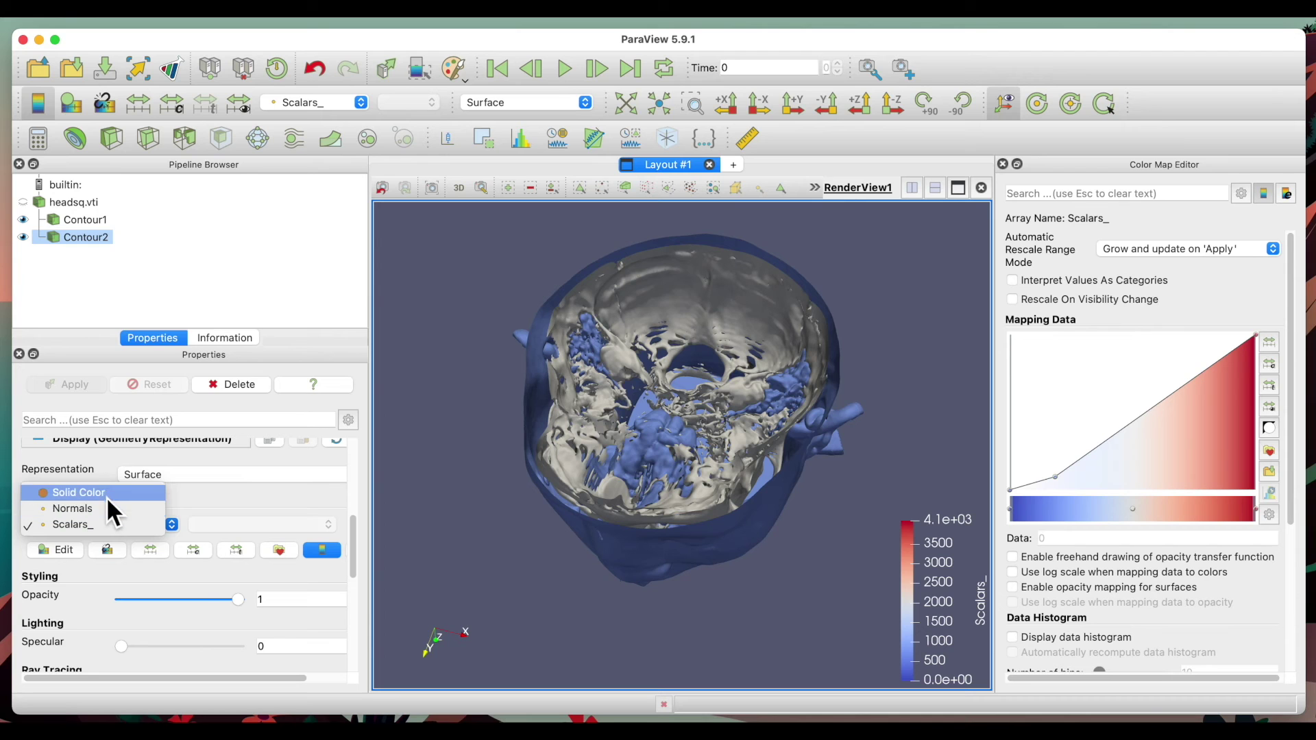
{"action": "left_click", "coordinate": [108, 495]}
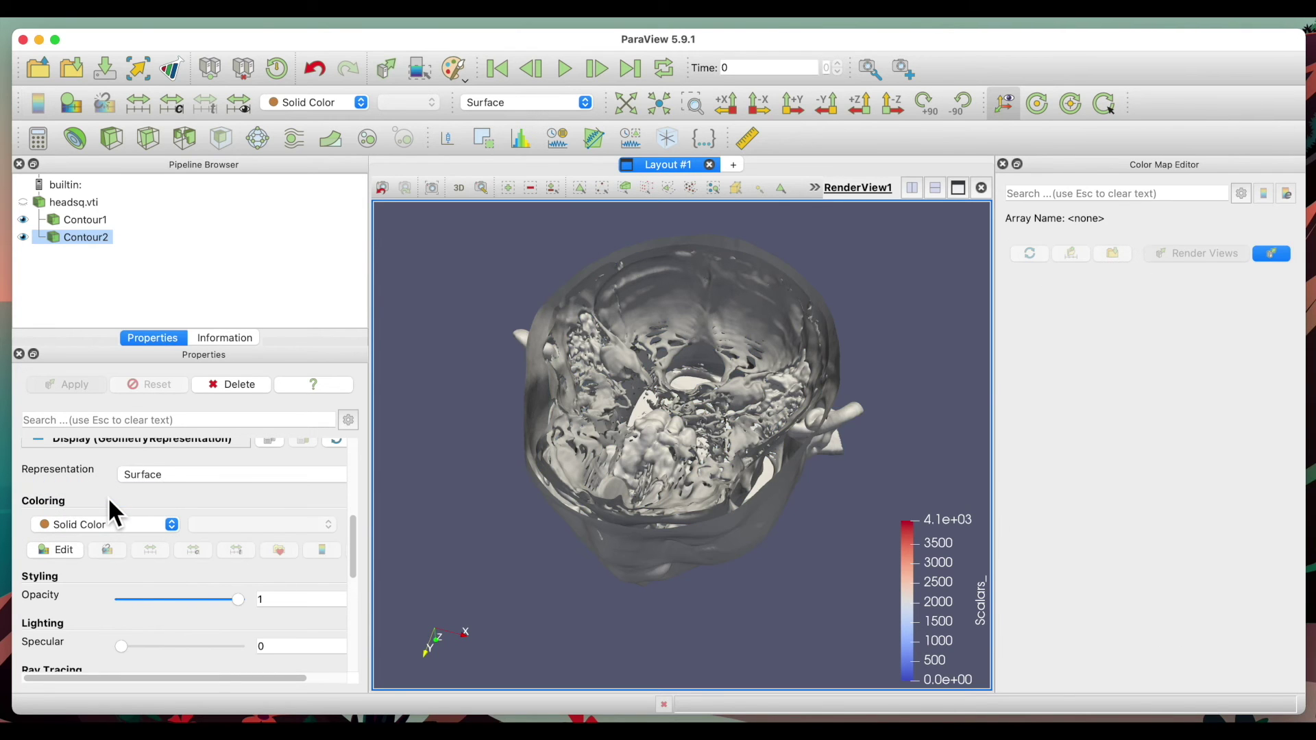
{"action": "left_click_drag", "start_coordinate": [579, 513], "coordinate": [595, 472]}
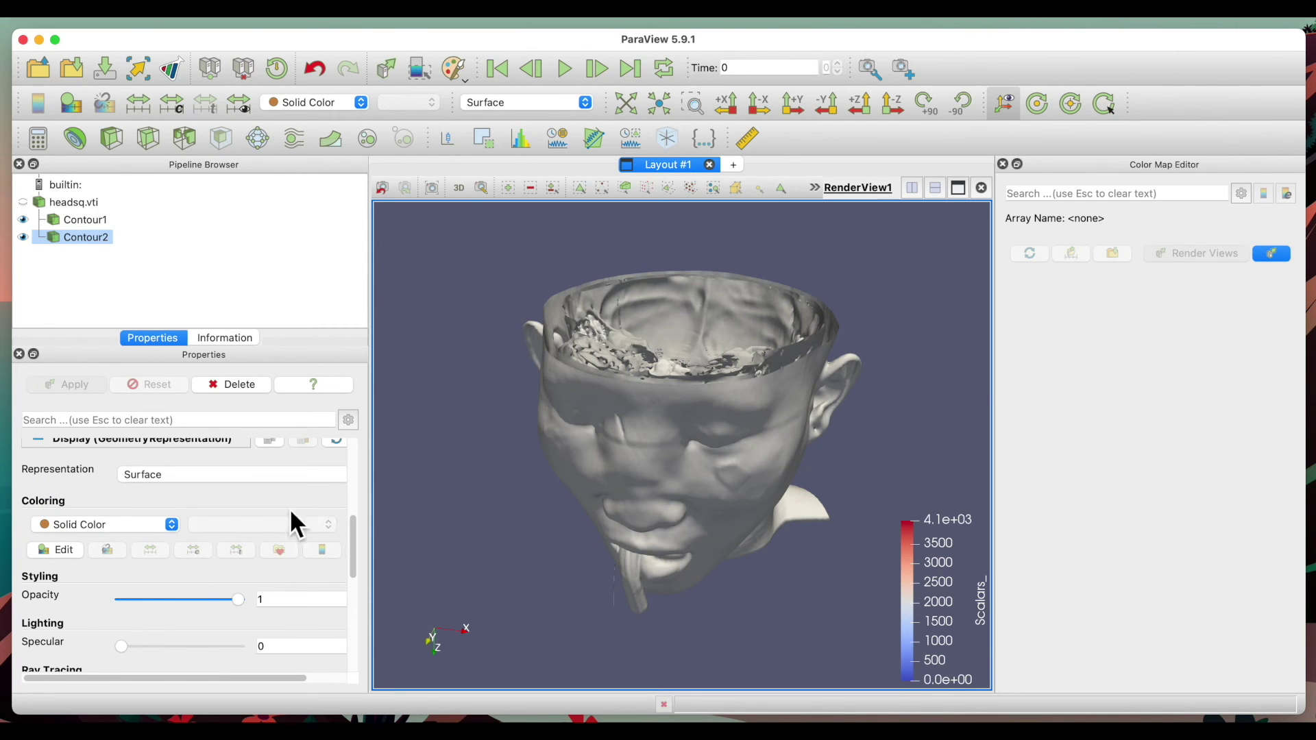
Make the skin's solid colour pale yellow #f0f0b4 and turn the head to face front.
{"action": "left_click", "coordinate": [55, 550]}
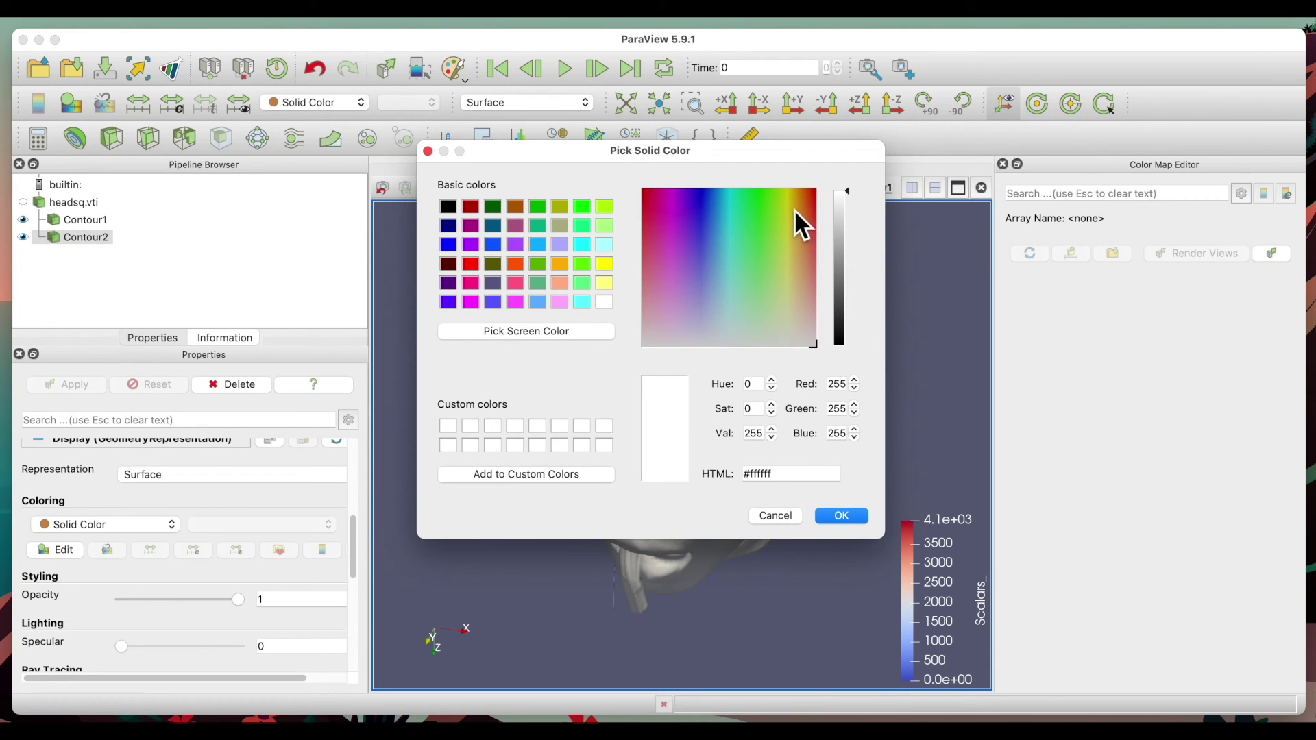
{"action": "left_click", "coordinate": [560, 227]}
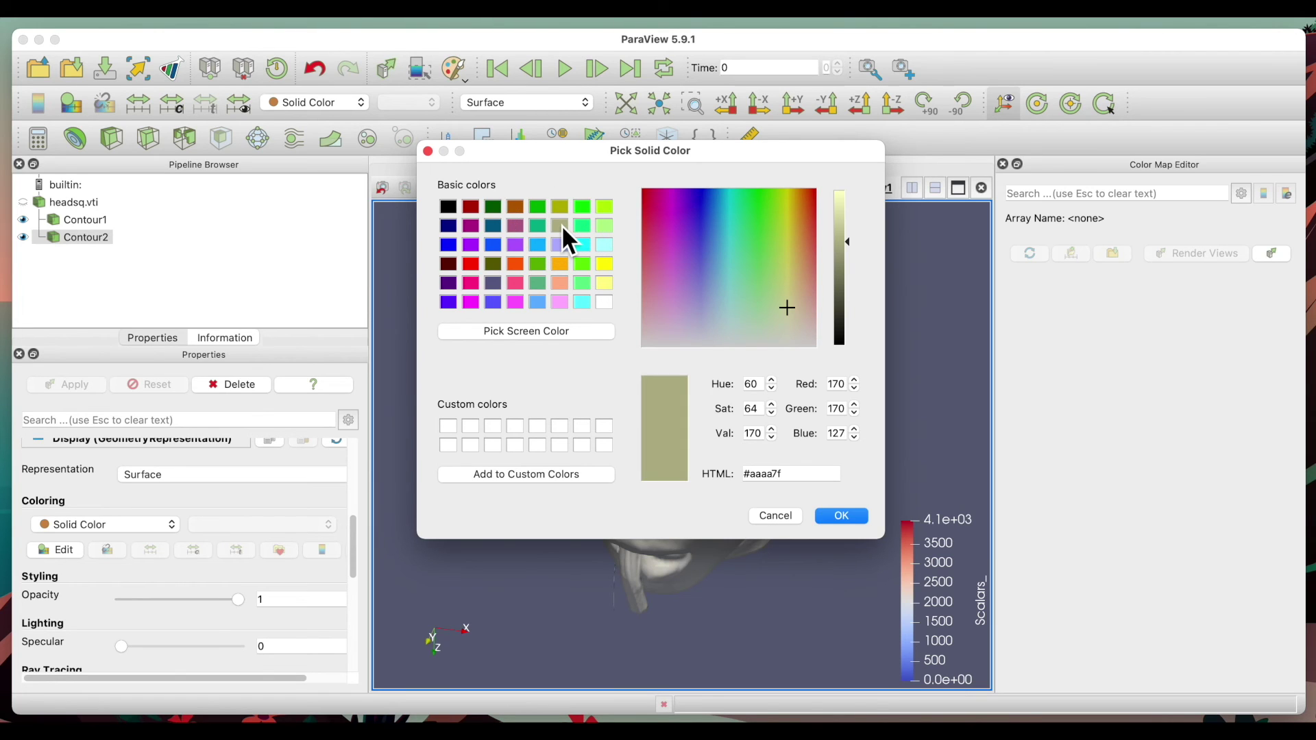
{"action": "left_click", "coordinate": [849, 203]}
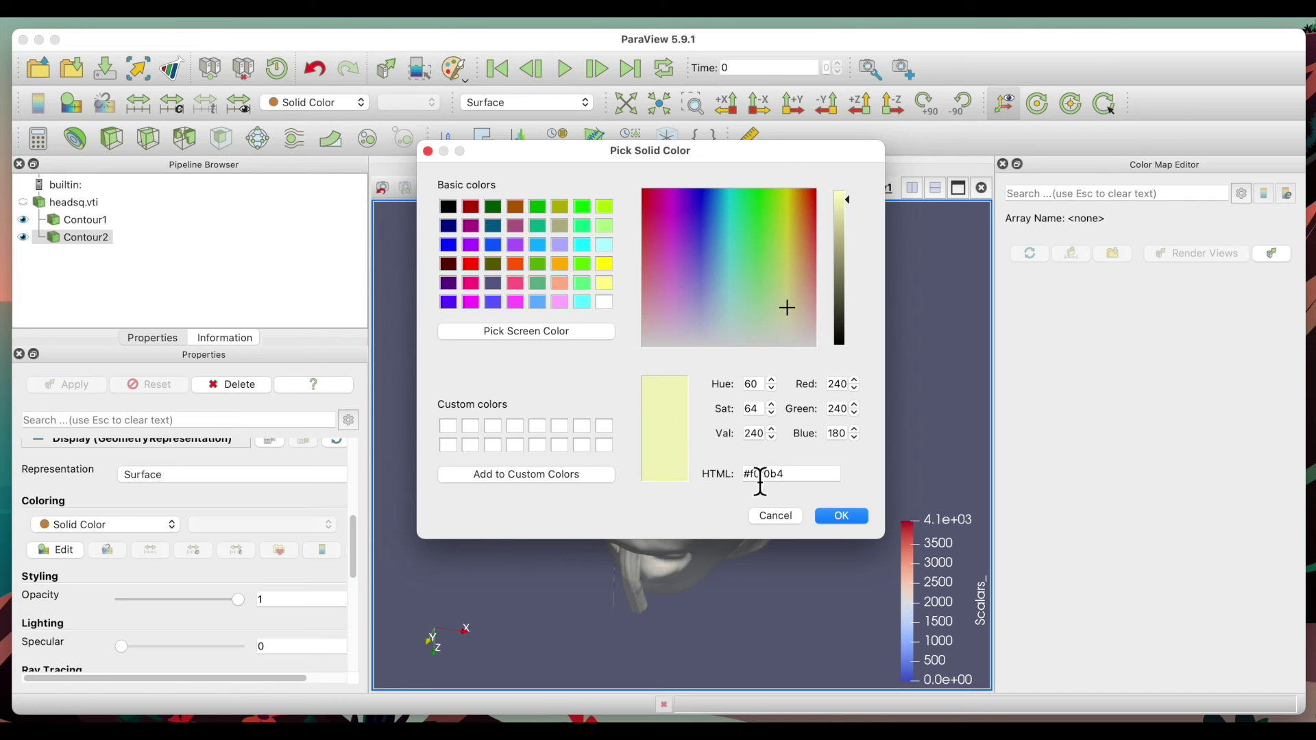
{"action": "left_click", "coordinate": [841, 517]}
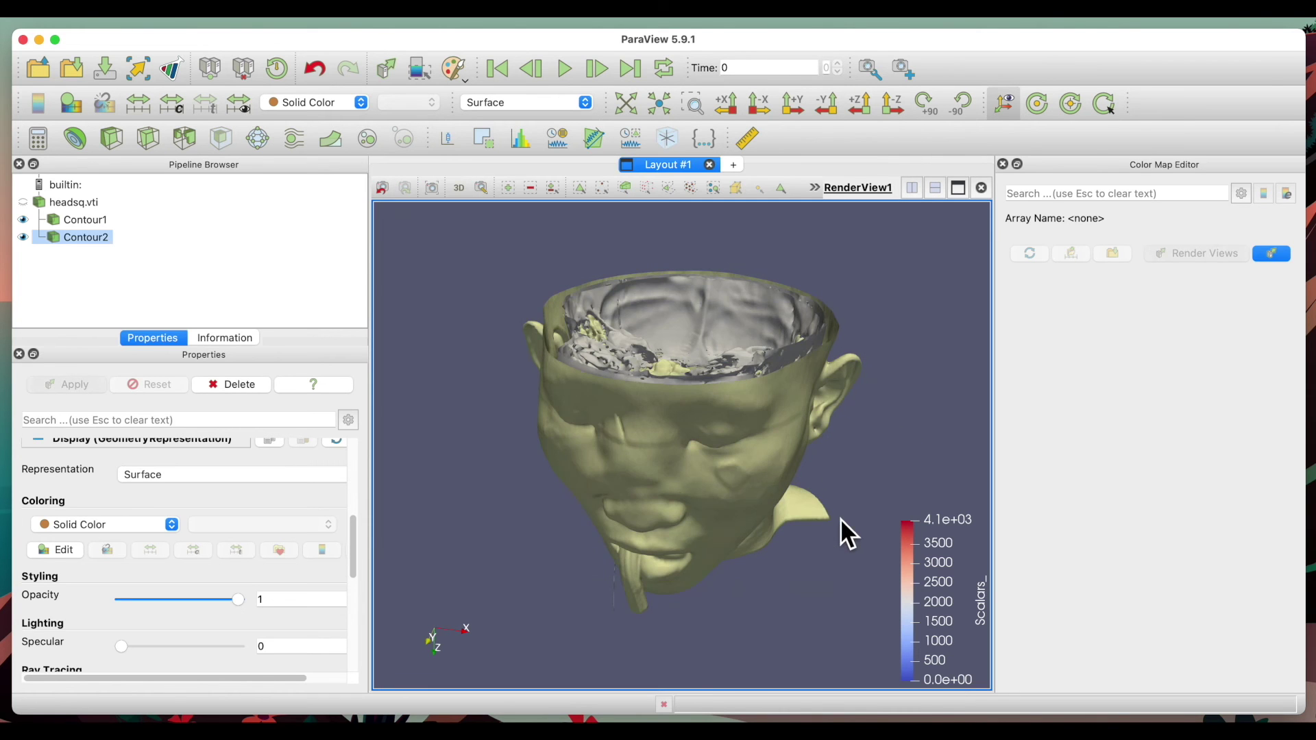
{"action": "left_click", "coordinate": [656, 462]}
{"action": "left_click_drag", "start_coordinate": [656, 463], "coordinate": [668, 438]}
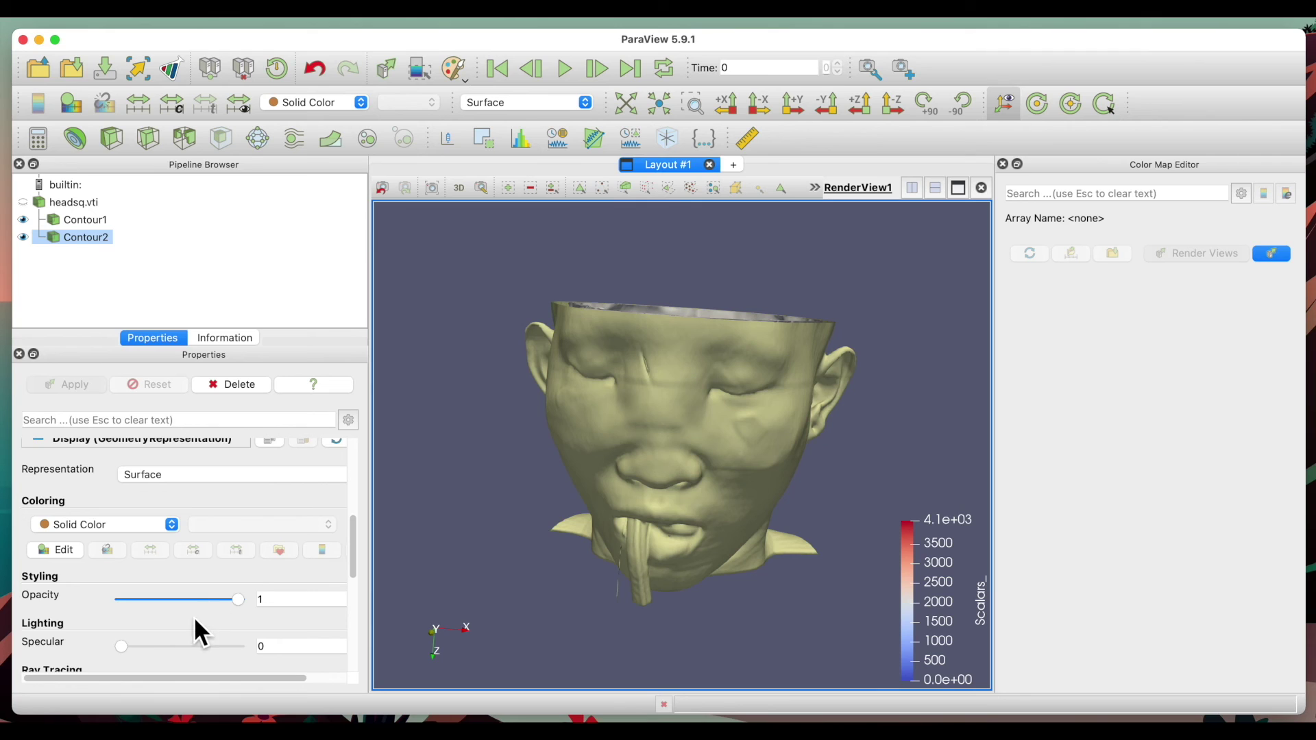
Lower Contour2's opacity to 0.27 and rotate the view to inspect the skull through the skin.
{"action": "left_click_drag", "start_coordinate": [241, 602], "coordinate": [169, 601]}
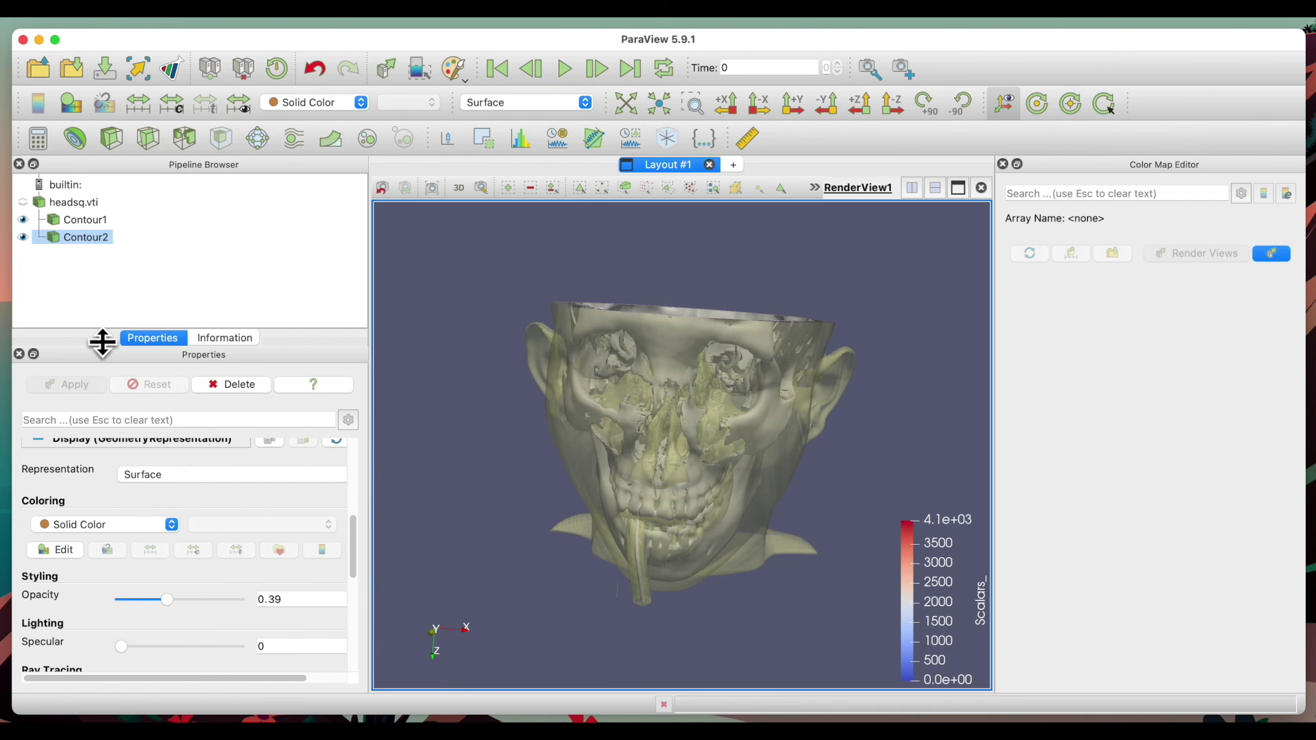
{"action": "left_click_drag", "start_coordinate": [169, 601], "coordinate": [153, 601]}
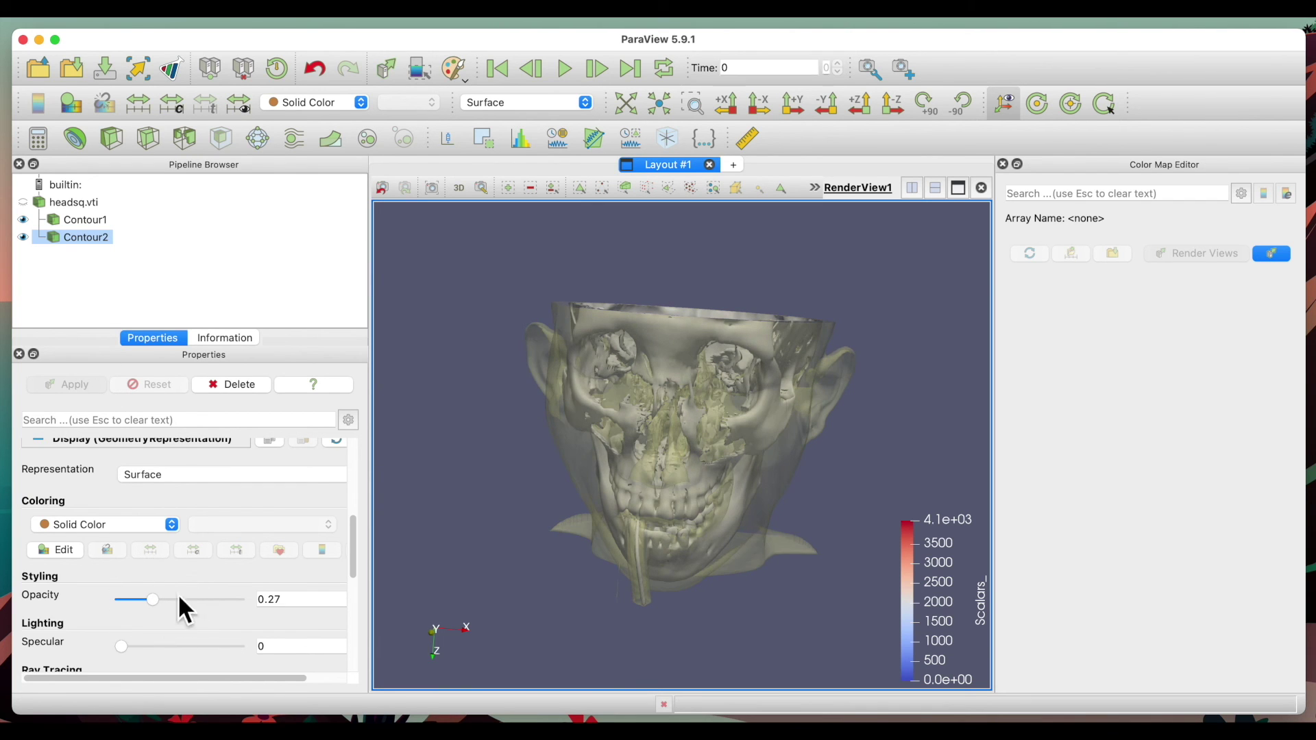
{"action": "left_click_drag", "start_coordinate": [673, 383], "coordinate": [630, 418]}
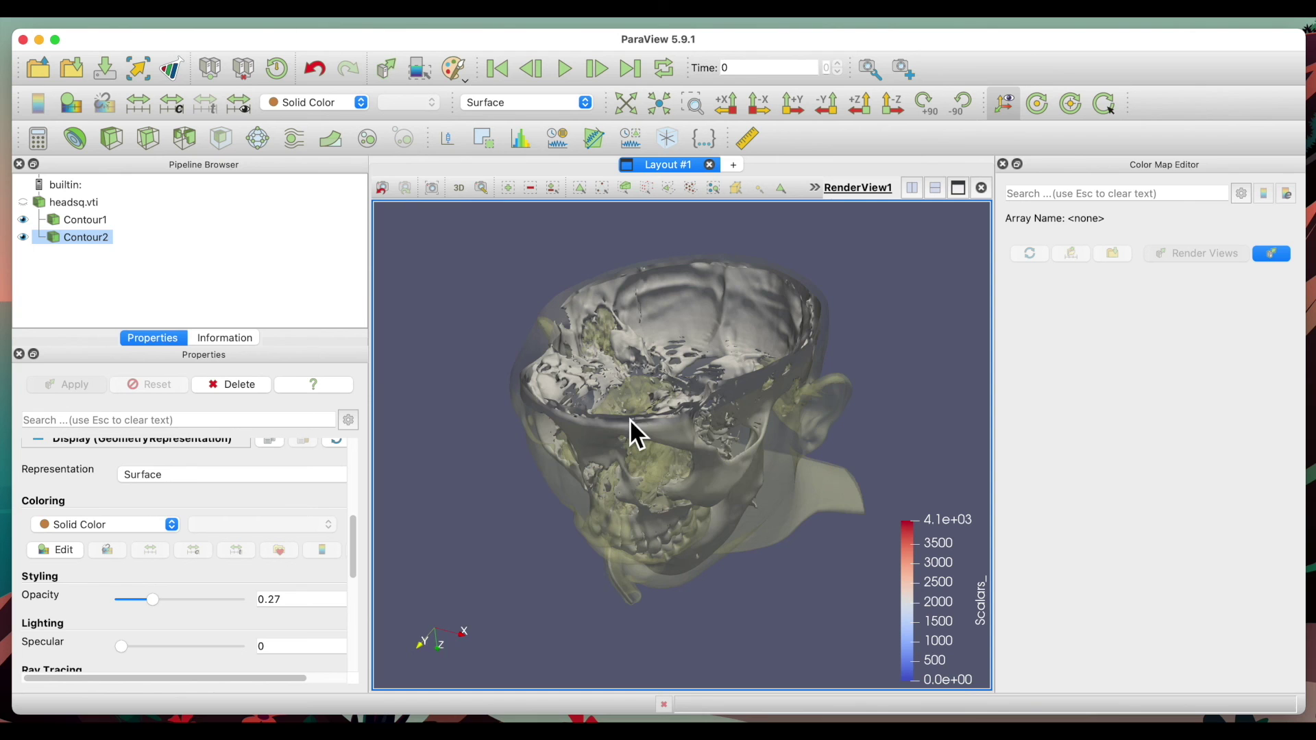
{"action": "left_click_drag", "start_coordinate": [730, 445], "coordinate": [853, 429]}
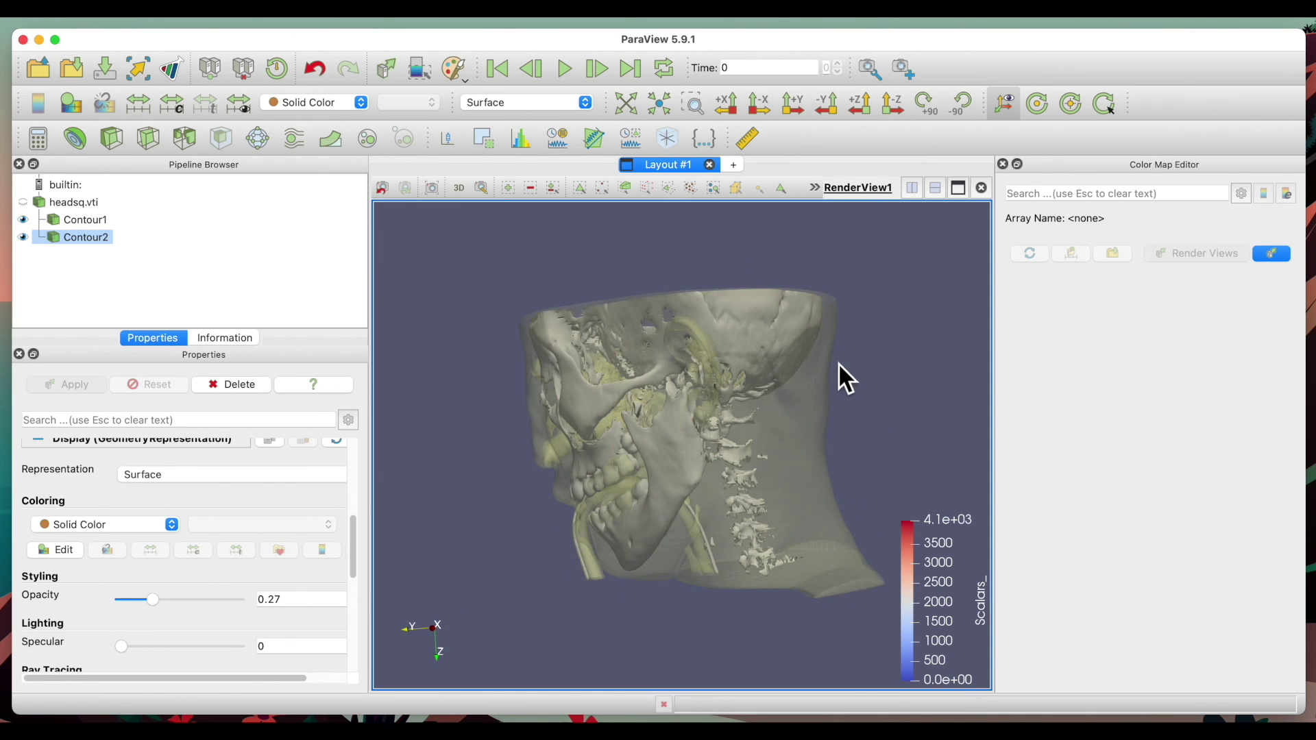
{"action": "left_click_drag", "start_coordinate": [838, 363], "coordinate": [737, 463]}
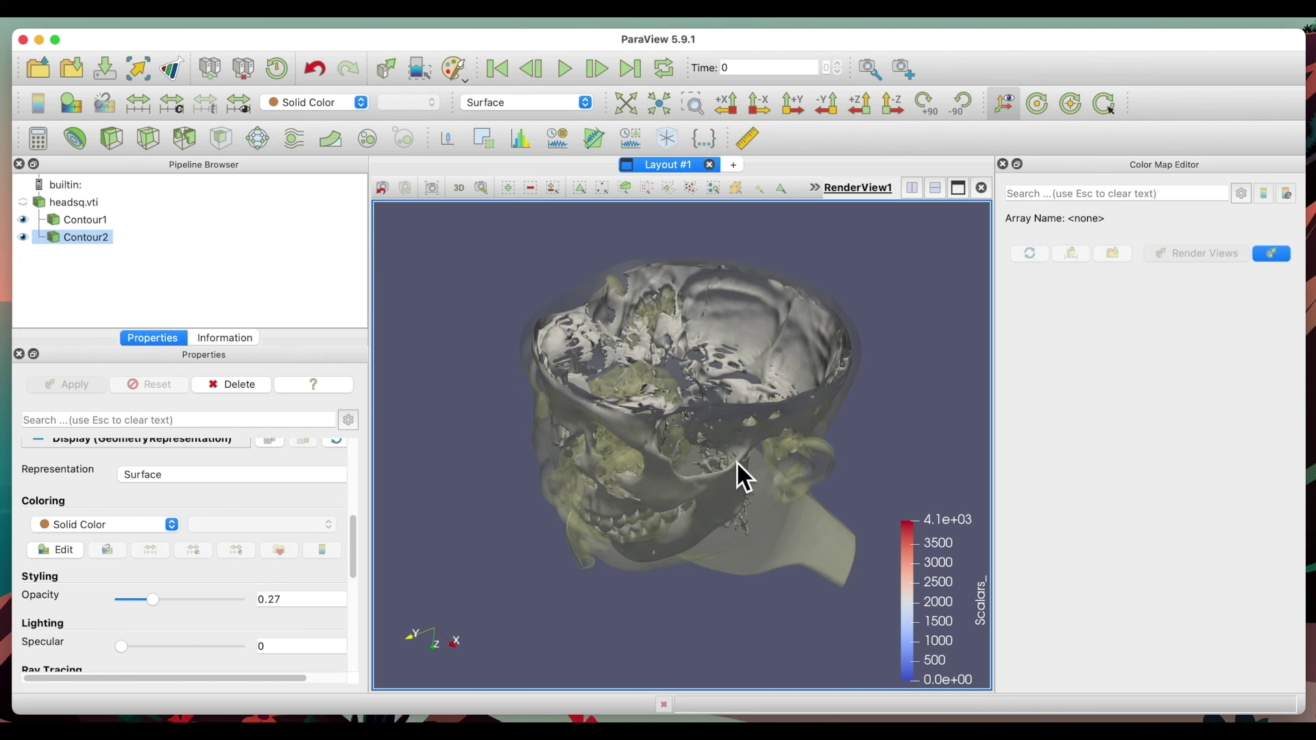
{"action": "left_click", "coordinate": [26, 203]}
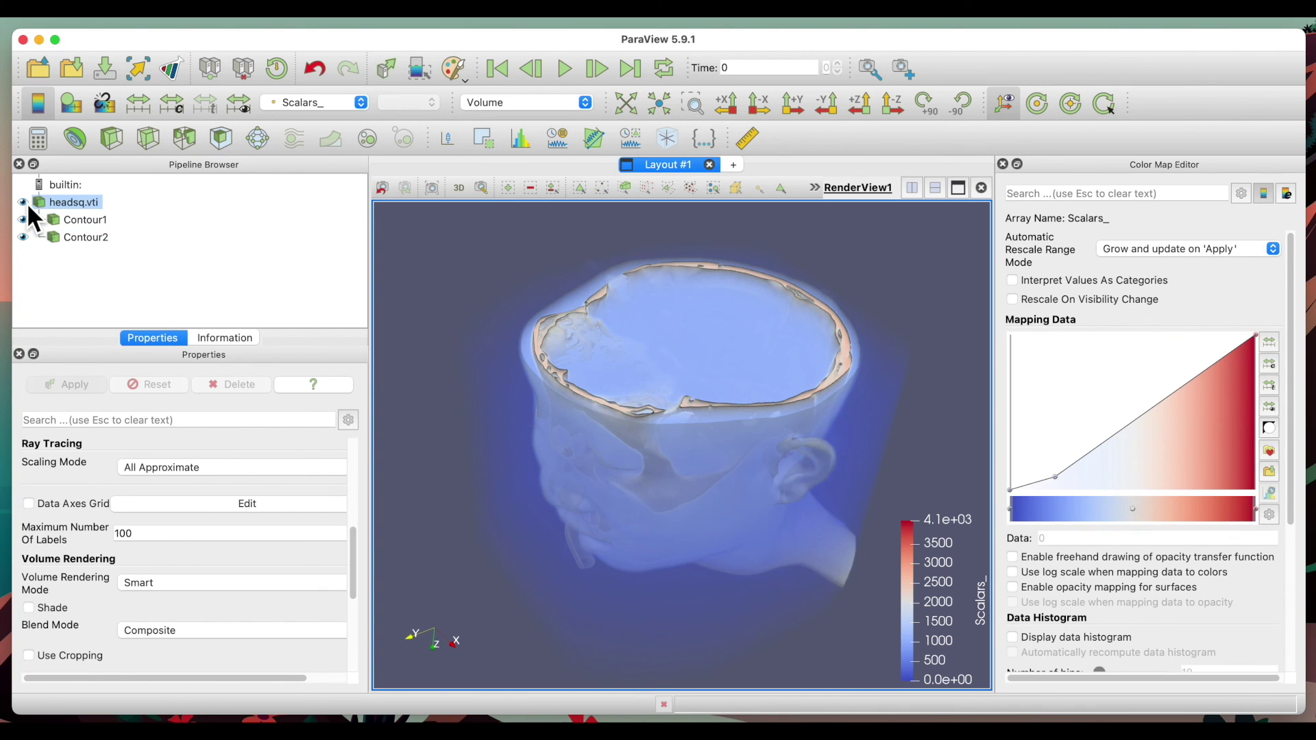
{"action": "left_click", "coordinate": [23, 202]}
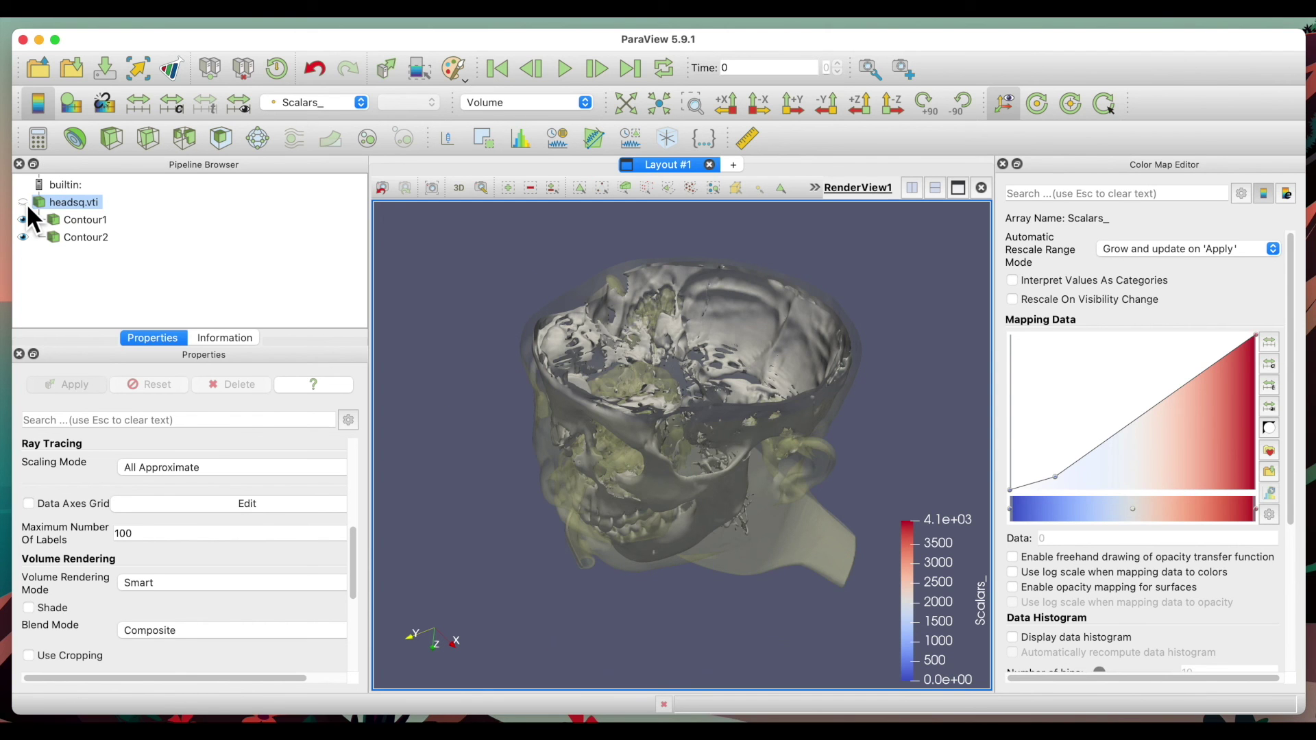